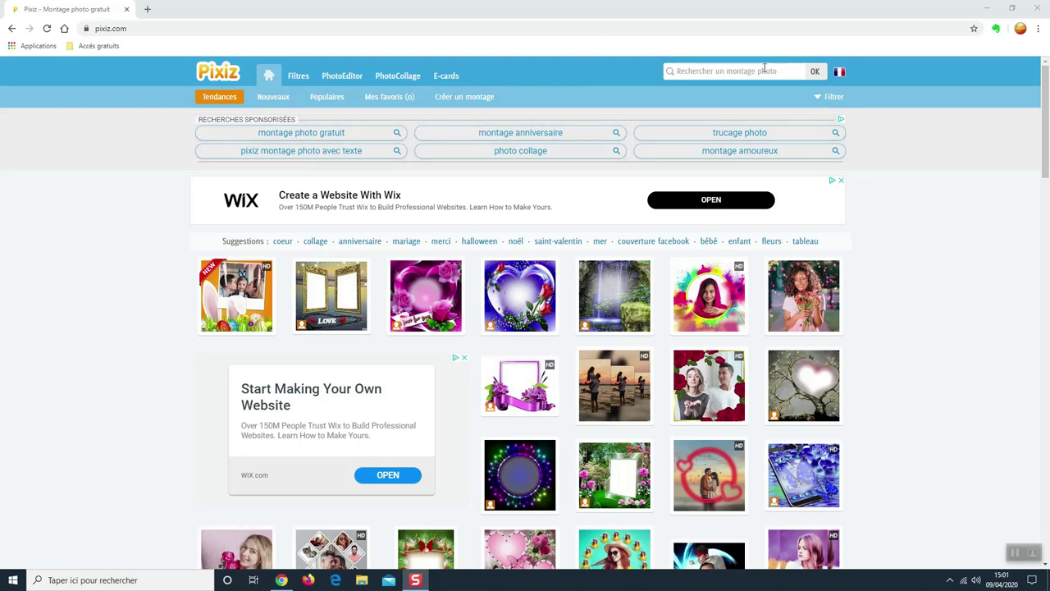
Search the photo montage templates for "pâques".
{"action": "left_click", "coordinate": [705, 72]}
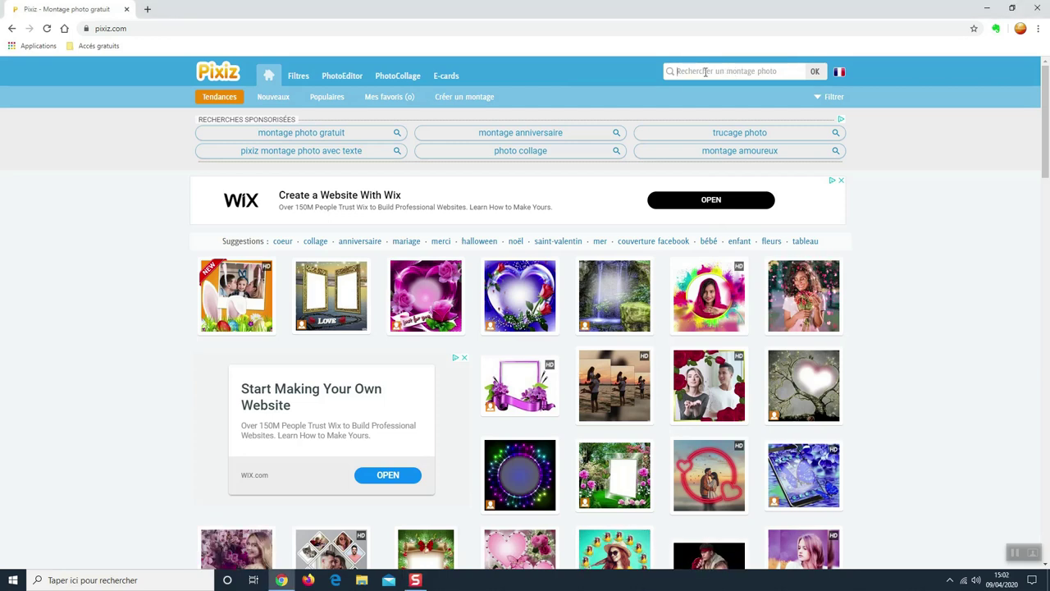
{"action": "type", "text": "pâques"}
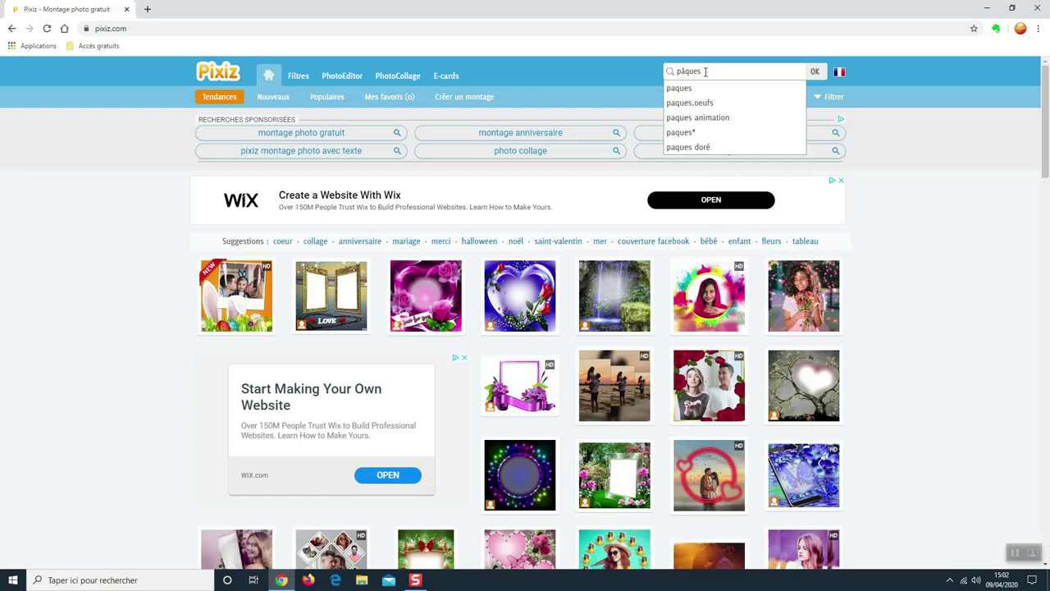
{"action": "key", "text": "Return"}
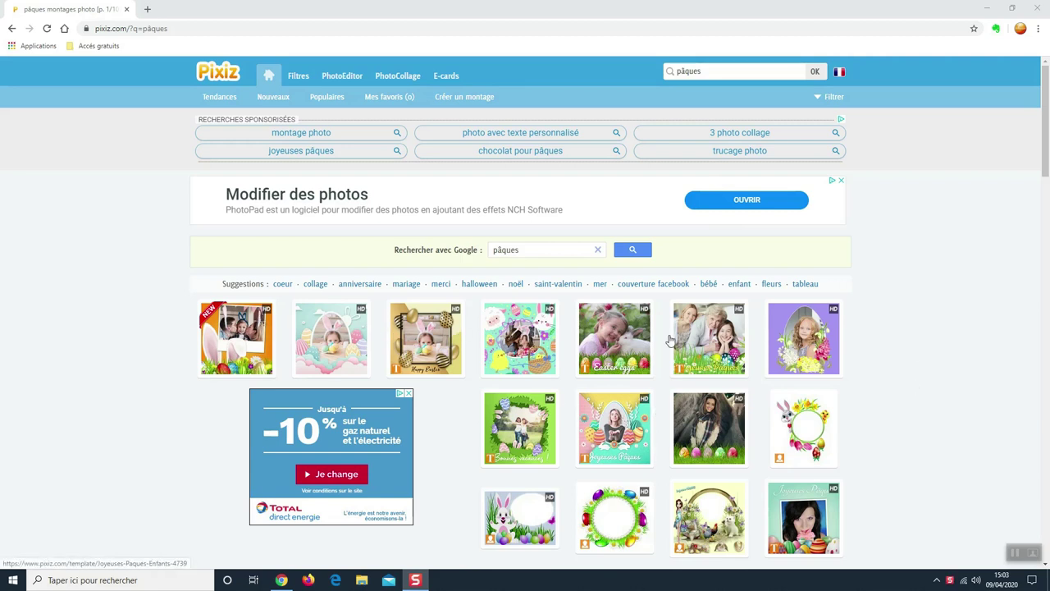
Look through the Easter montages and open the "Oeufs de Pâques" template with the girl and the rabbit.
{"action": "scroll", "coordinate": [743, 371], "scroll_direction": "down", "scroll_amount": 2}
{"action": "scroll", "coordinate": [721, 379], "scroll_direction": "down", "scroll_amount": 1}
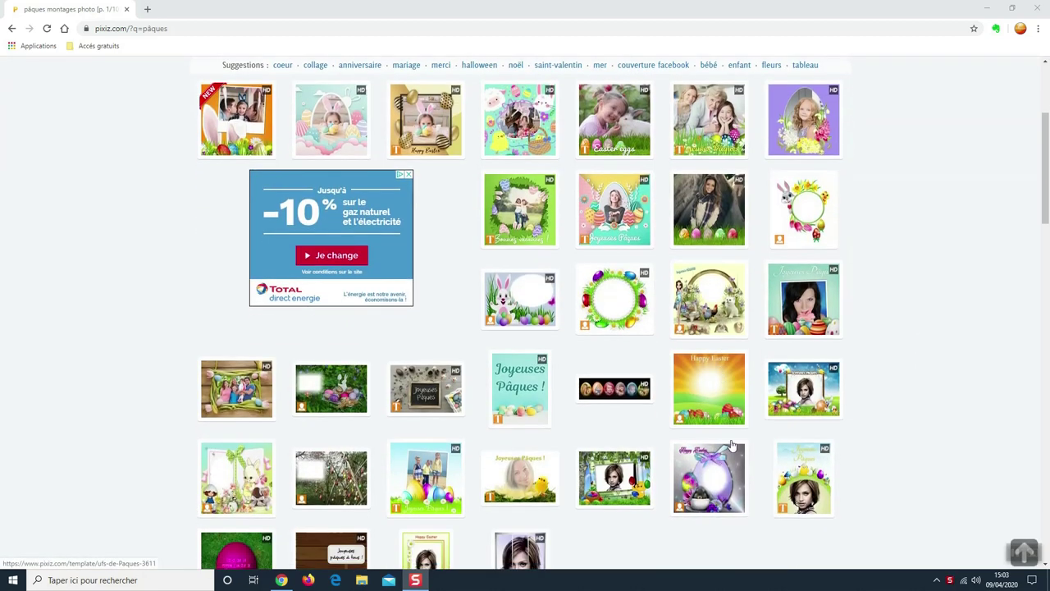
{"action": "scroll", "coordinate": [665, 391], "scroll_direction": "up", "scroll_amount": 1}
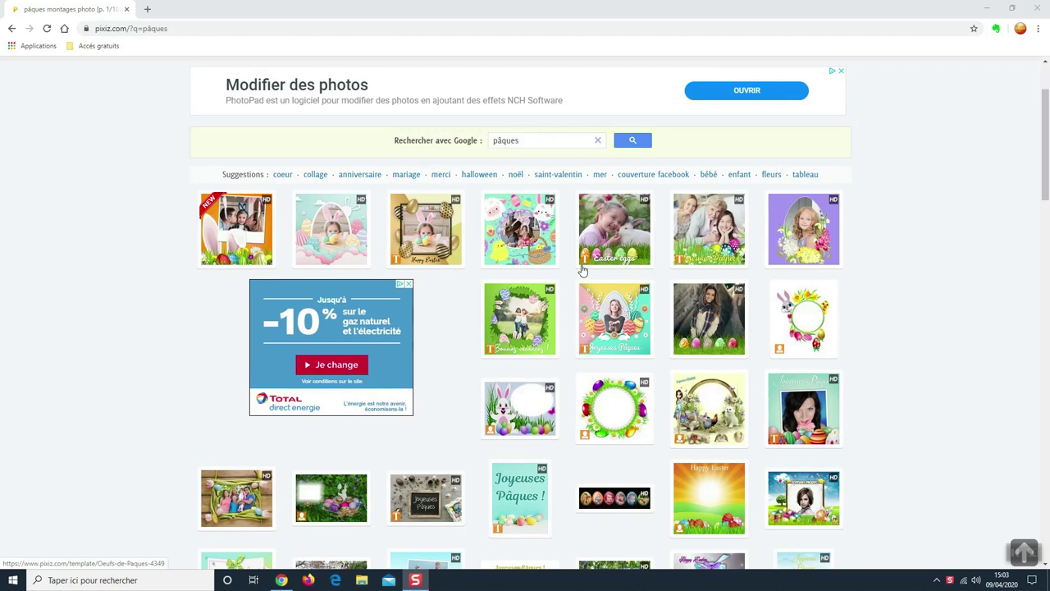
{"action": "mouse_move", "coordinate": [585, 266]}
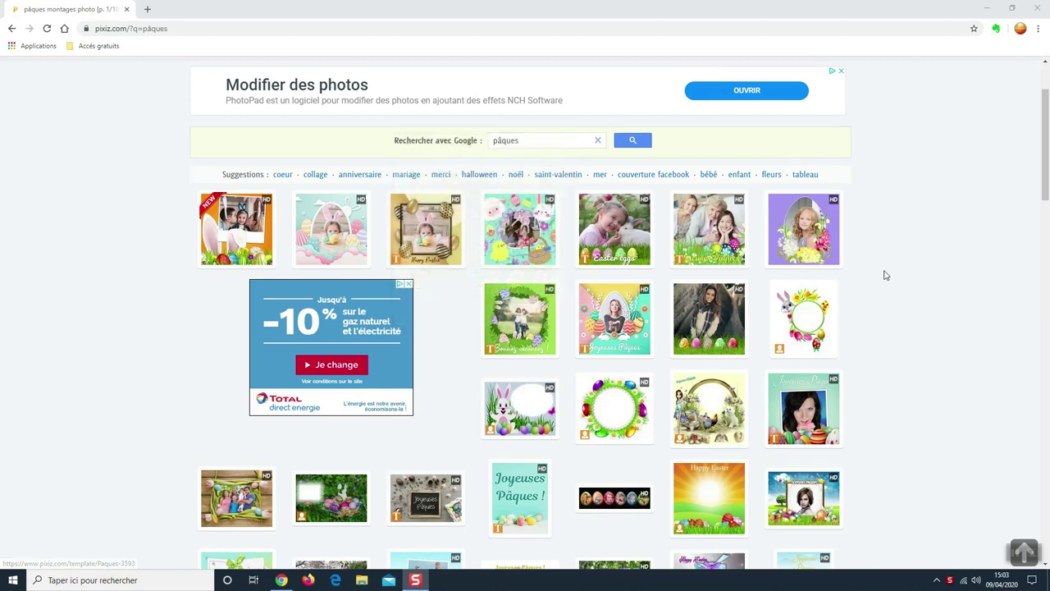
{"action": "mouse_move", "coordinate": [781, 358]}
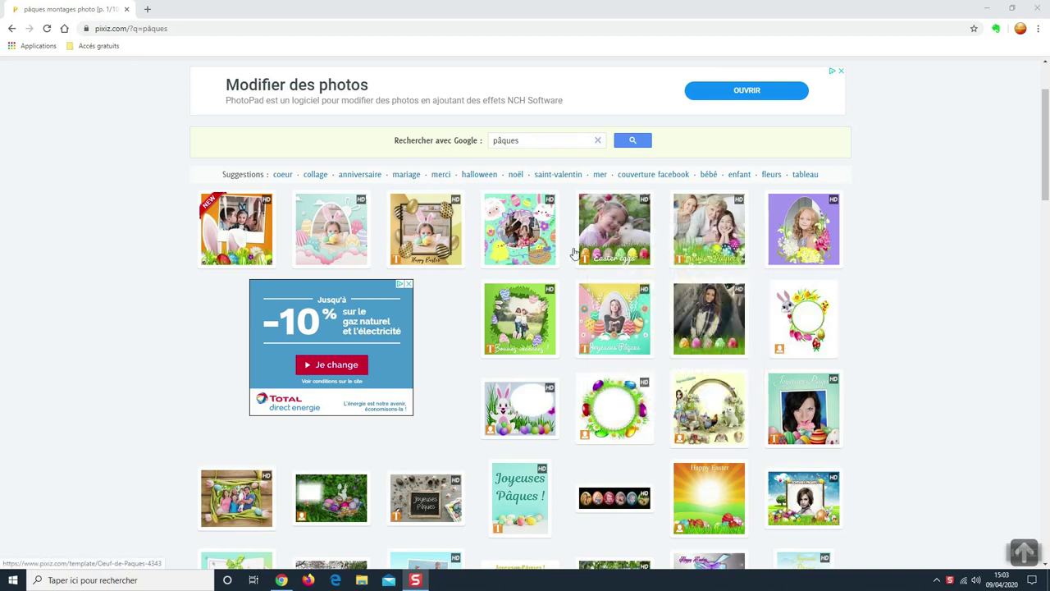
{"action": "mouse_move", "coordinate": [632, 268]}
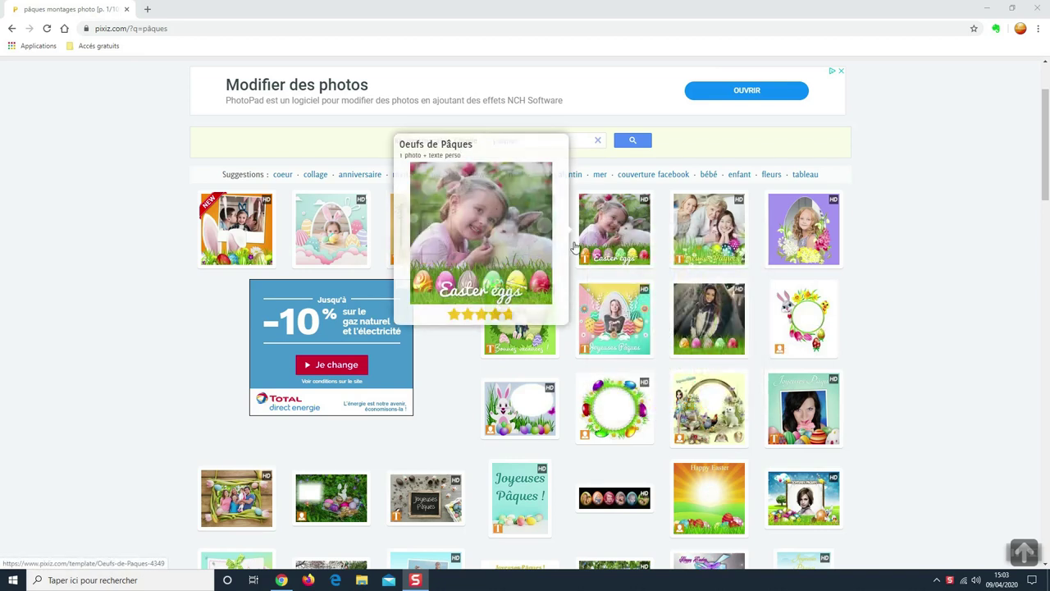
{"action": "left_click", "coordinate": [614, 234]}
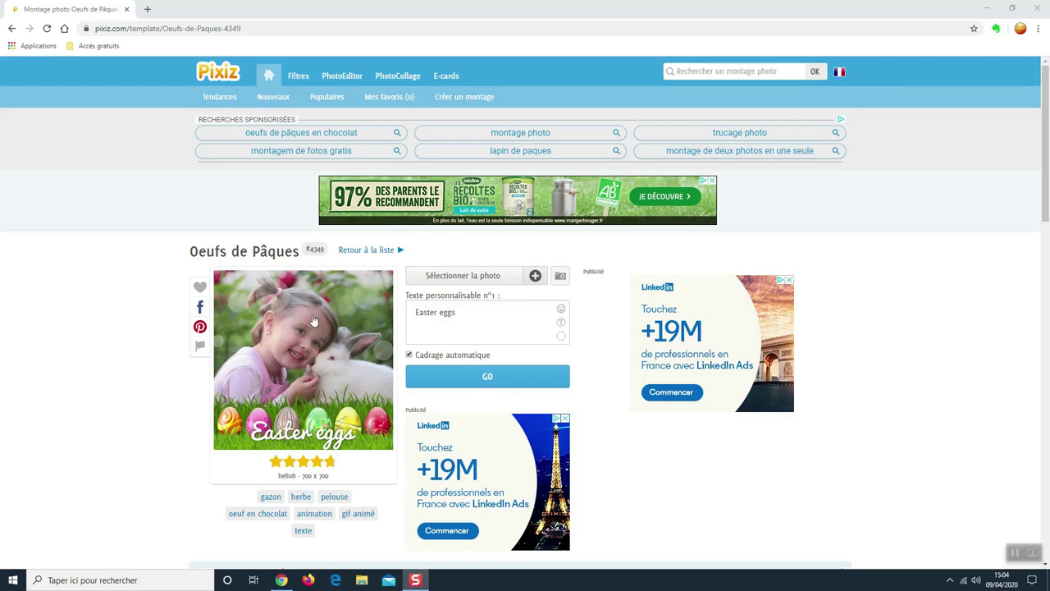
Load french-bulldog-4443329.jpg from the "échantillons d'image" folder in Images as the montage photo.
{"action": "left_click", "coordinate": [476, 281]}
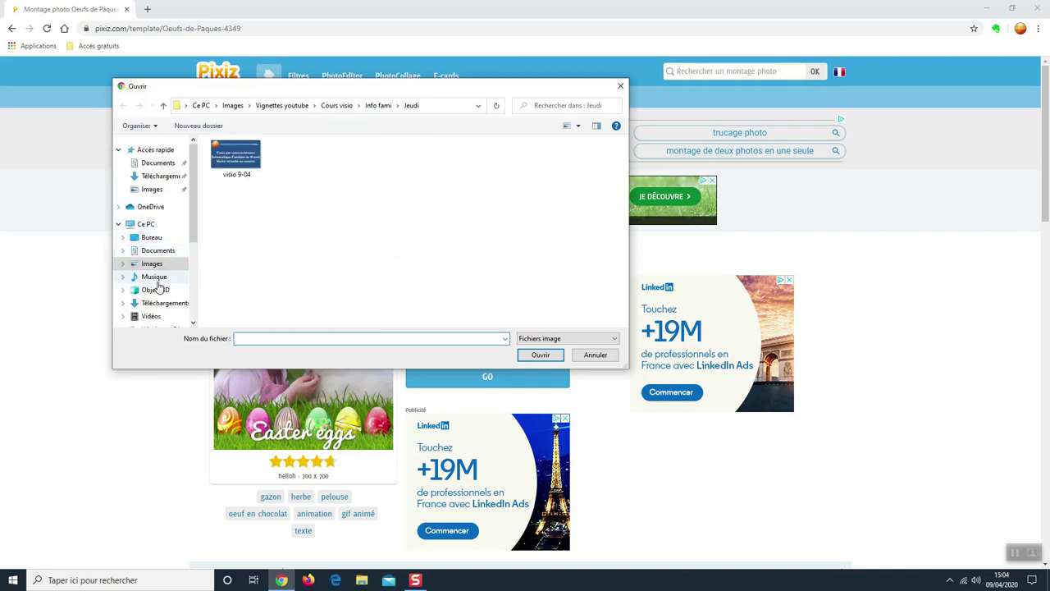
{"action": "left_click", "coordinate": [154, 264]}
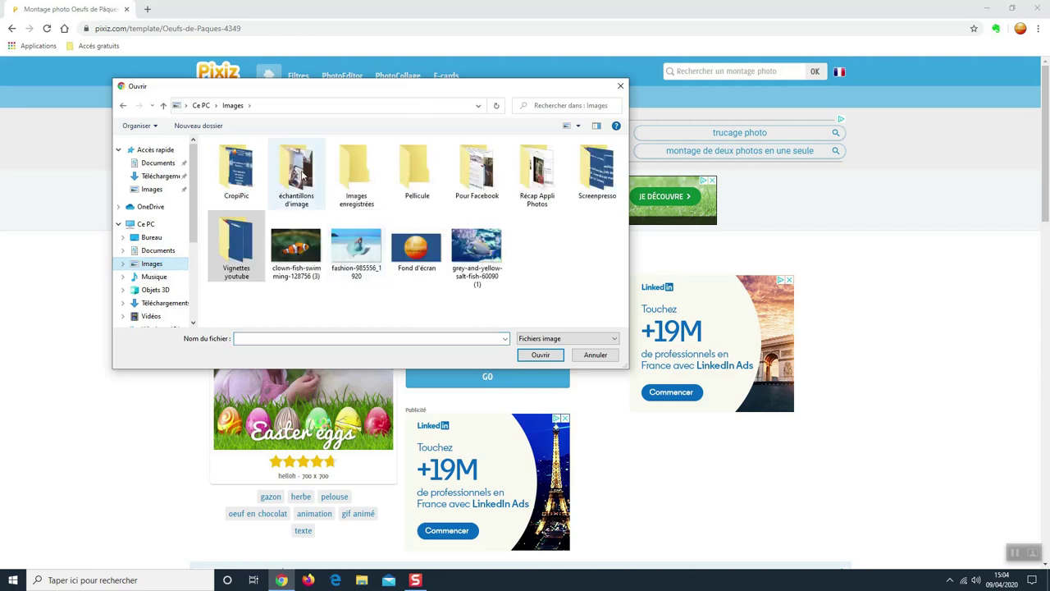
{"action": "double_click", "coordinate": [297, 171]}
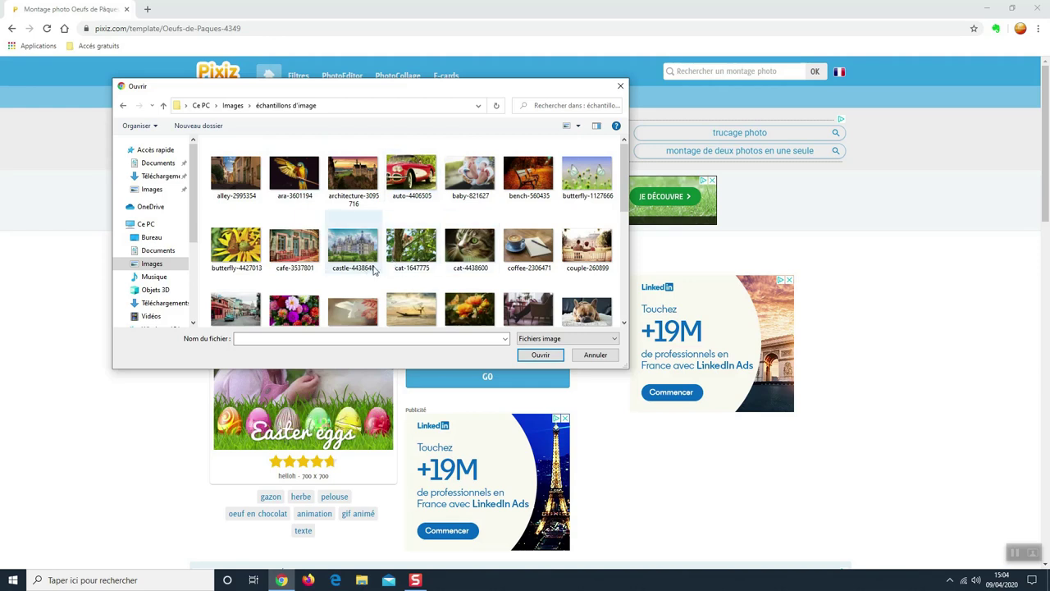
{"action": "scroll", "coordinate": [374, 271], "scroll_direction": "down", "scroll_amount": 2}
{"action": "left_click", "coordinate": [591, 217]}
{"action": "left_click", "coordinate": [540, 354]}
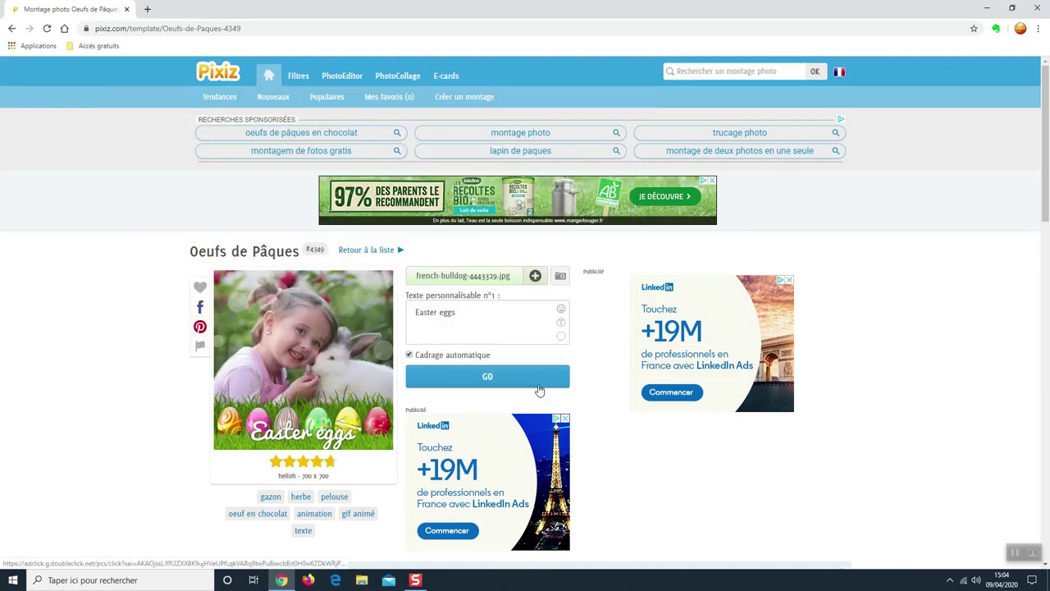
Replace the template's custom text with "Joyeuses Pâques".
{"action": "left_click", "coordinate": [471, 316]}
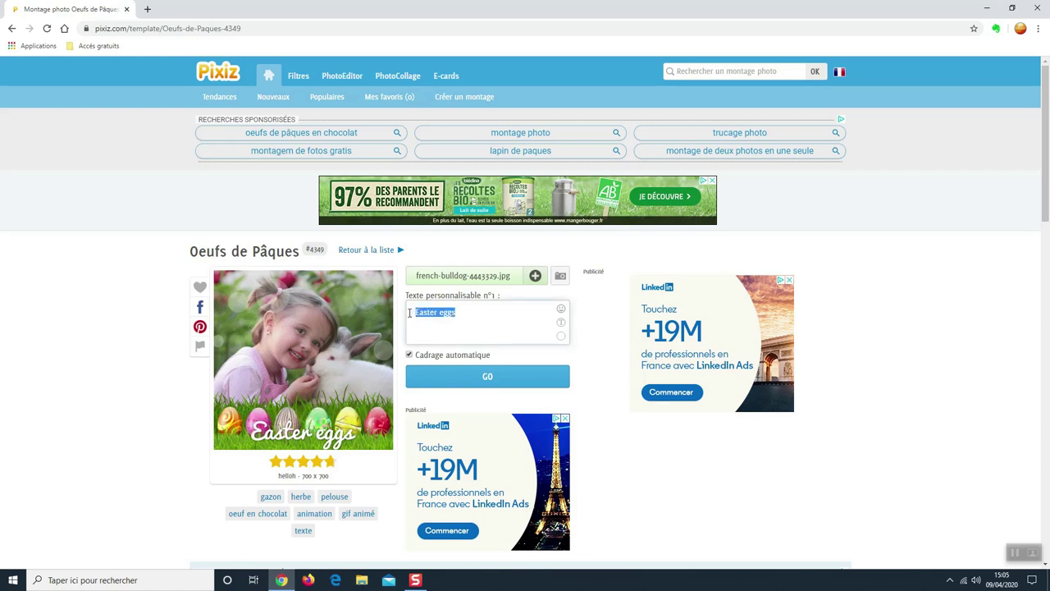
{"action": "key", "text": "BackSpace"}
{"action": "type", "text": "Joyeuses "}
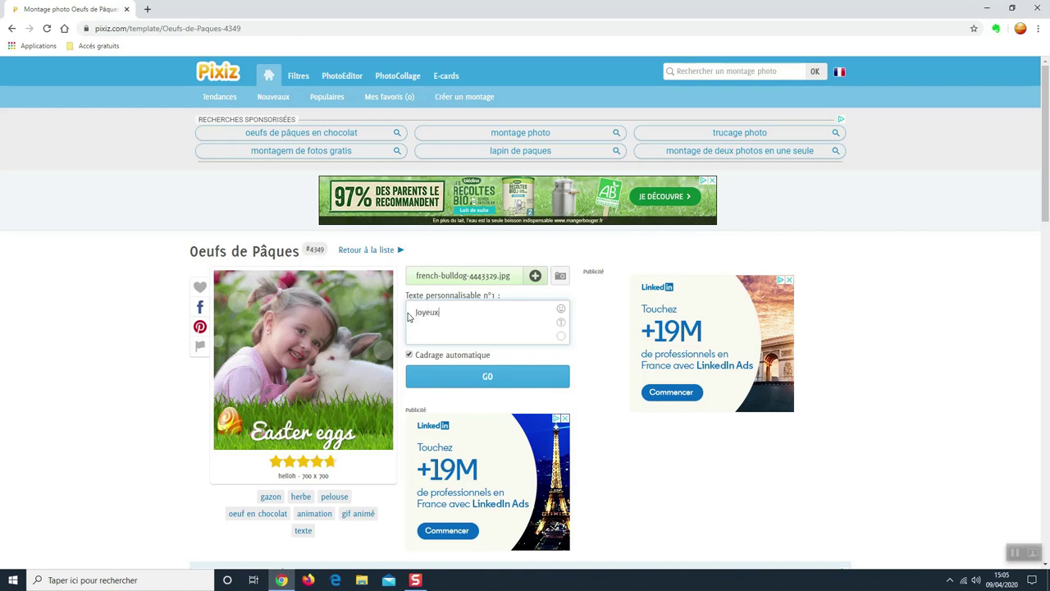
{"action": "type", "text": "Pâques"}
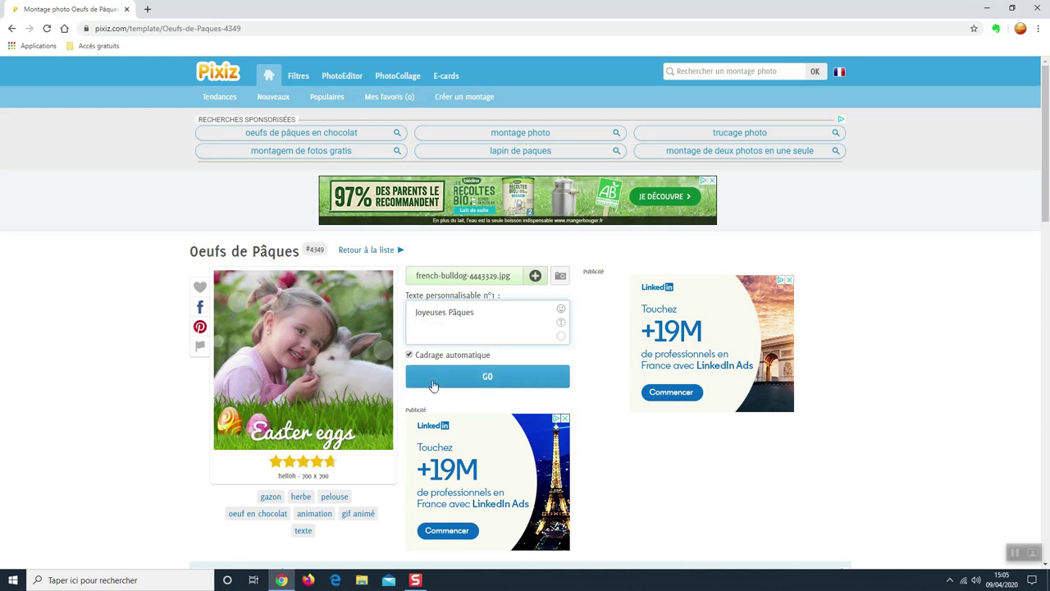
Add the smiling face with blushing cheeks emoji after the custom text.
{"action": "left_click", "coordinate": [562, 310]}
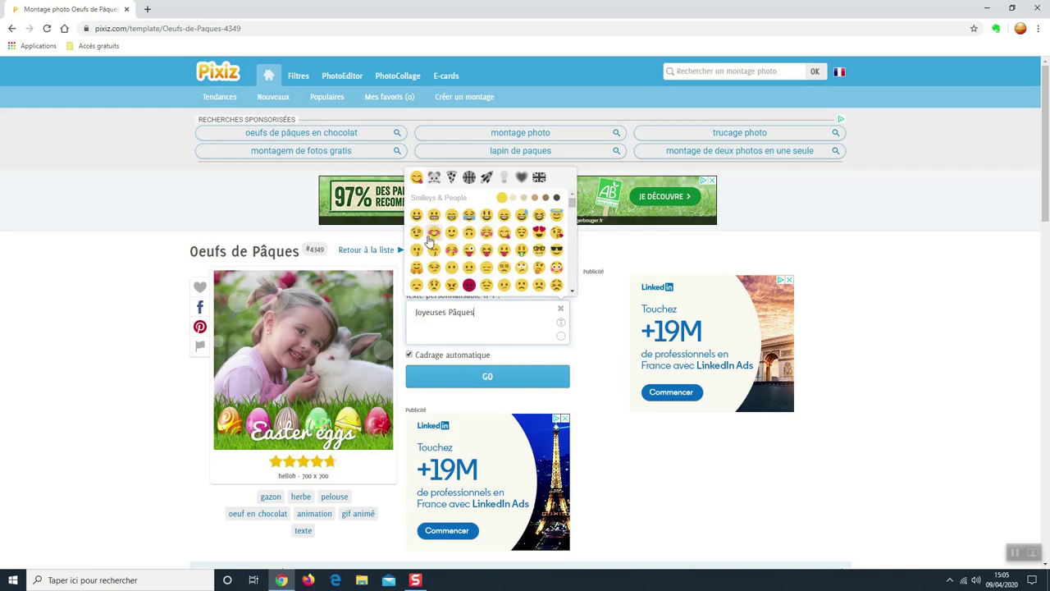
{"action": "left_click", "coordinate": [437, 179]}
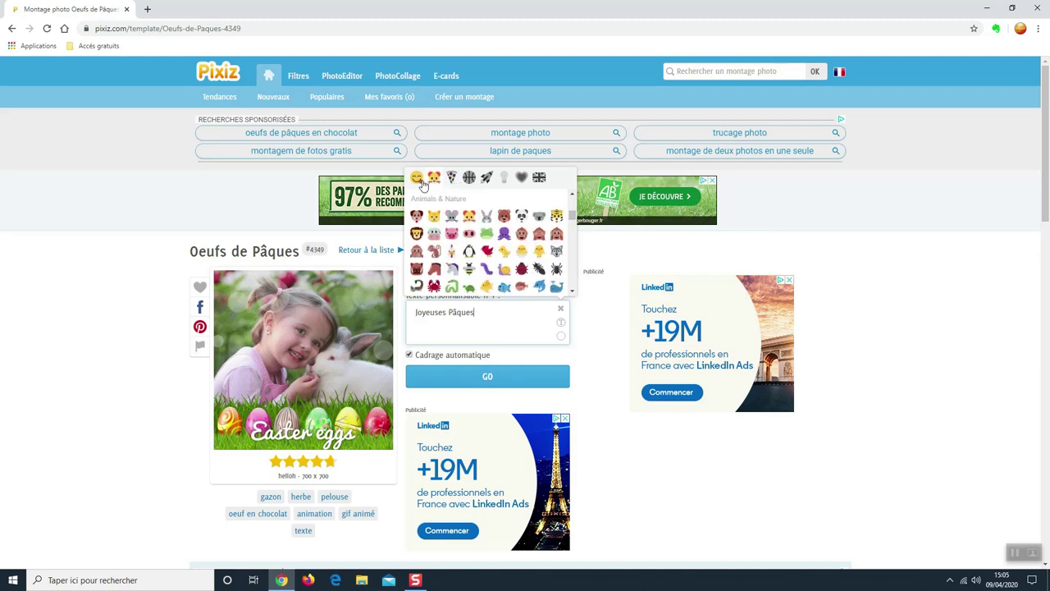
{"action": "left_click", "coordinate": [417, 179]}
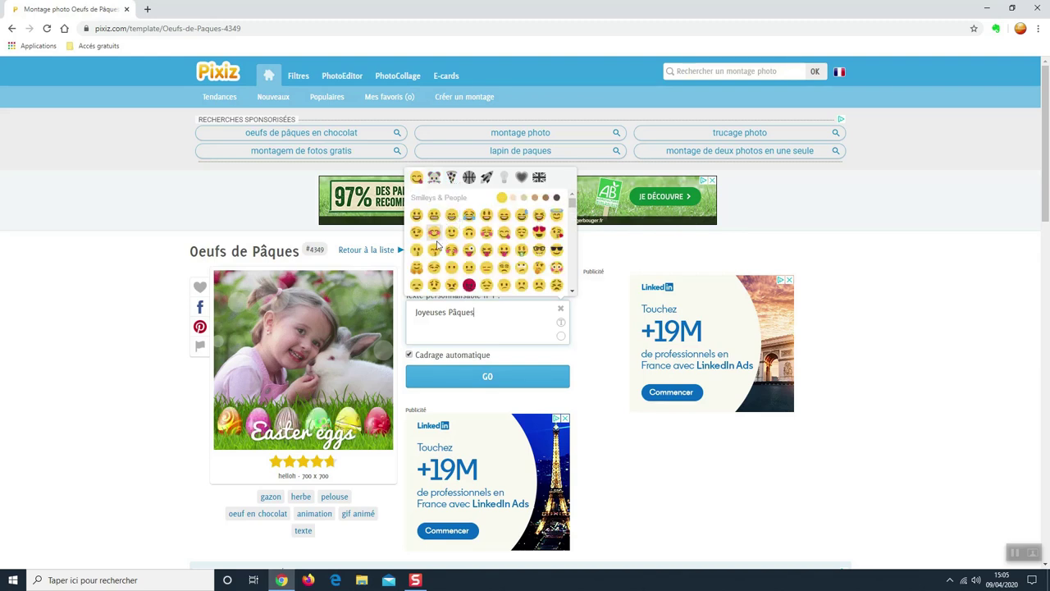
{"action": "left_click", "coordinate": [435, 233]}
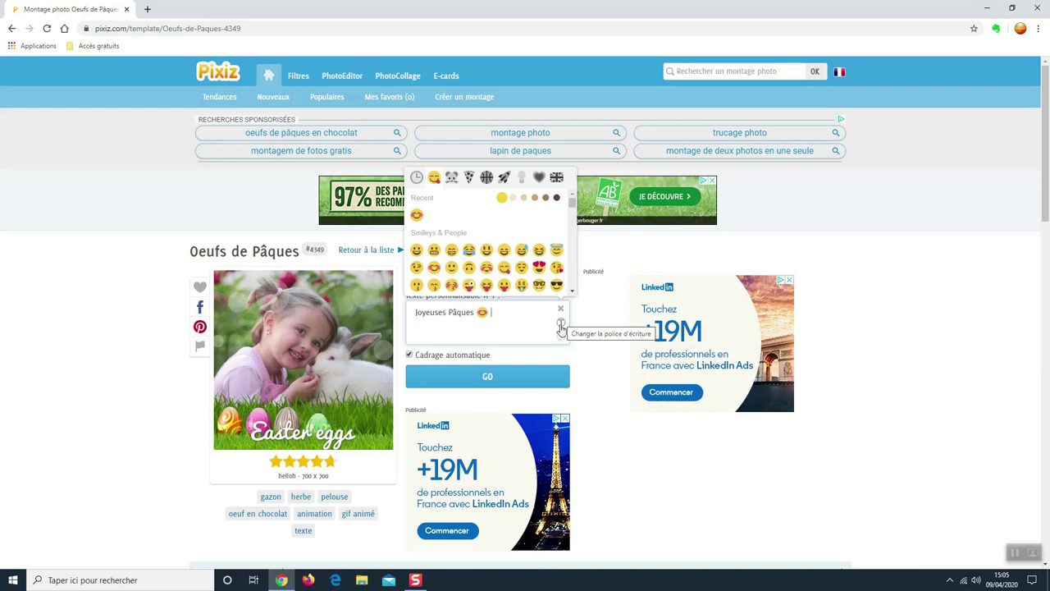
Set the custom text to the looped handwriting font, the fourth one offered, and give it a light lavender colour.
{"action": "left_click", "coordinate": [562, 324]}
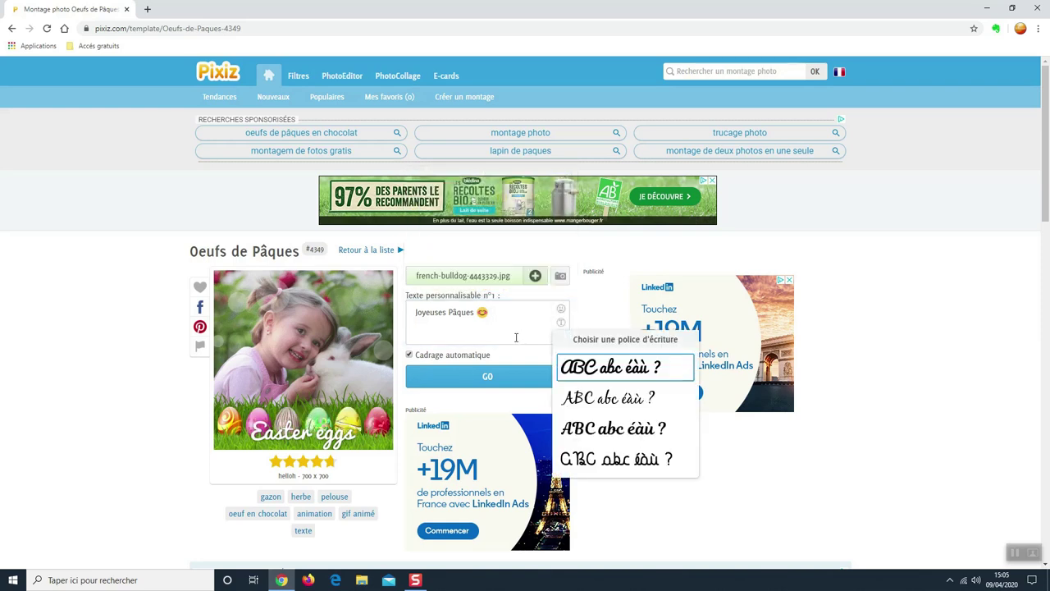
{"action": "left_click", "coordinate": [602, 463]}
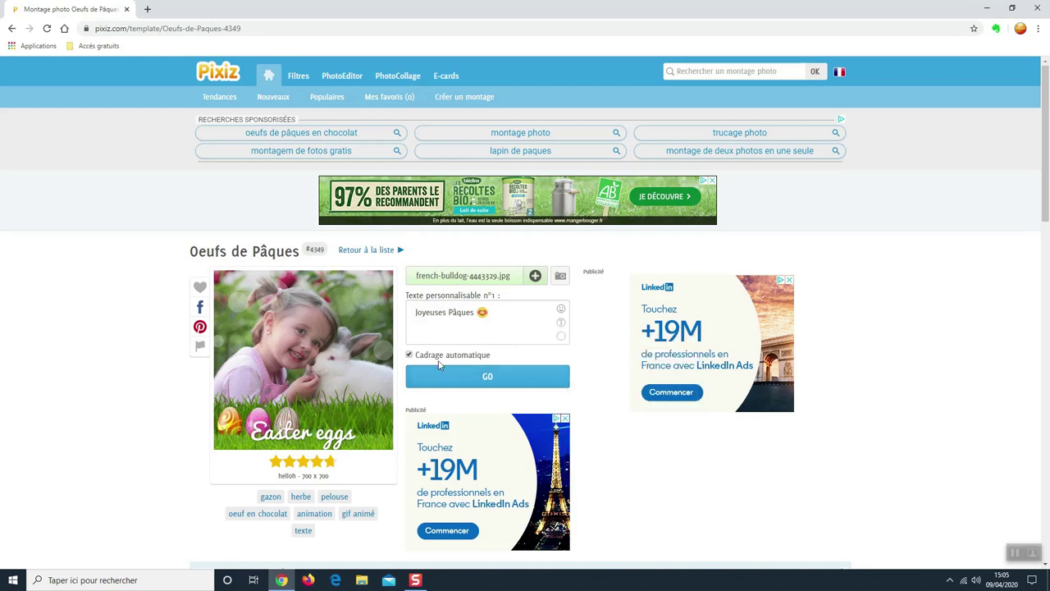
{"action": "left_click", "coordinate": [562, 338]}
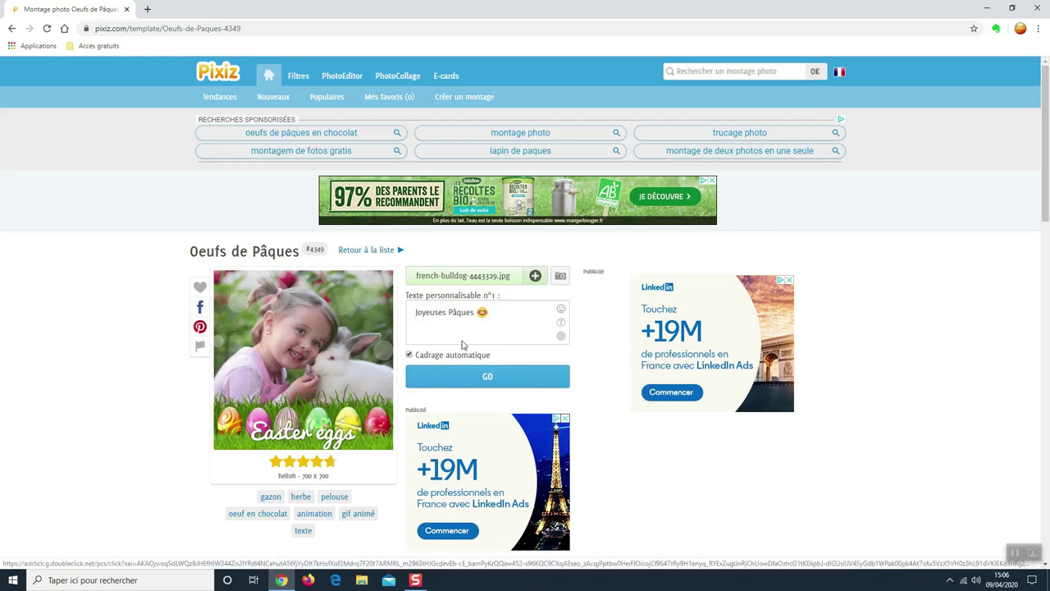
Generate the montage and download the resulting animated image.
{"action": "left_click", "coordinate": [485, 377]}
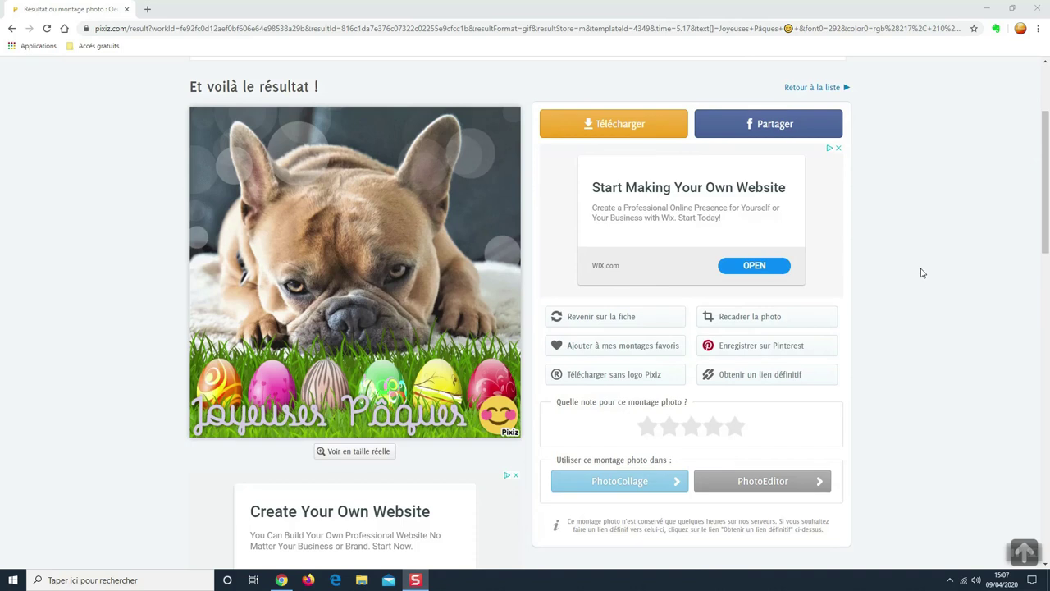
{"action": "scroll", "coordinate": [921, 272], "scroll_direction": "down", "scroll_amount": 1}
{"action": "scroll", "coordinate": [738, 210], "scroll_direction": "up", "scroll_amount": 1}
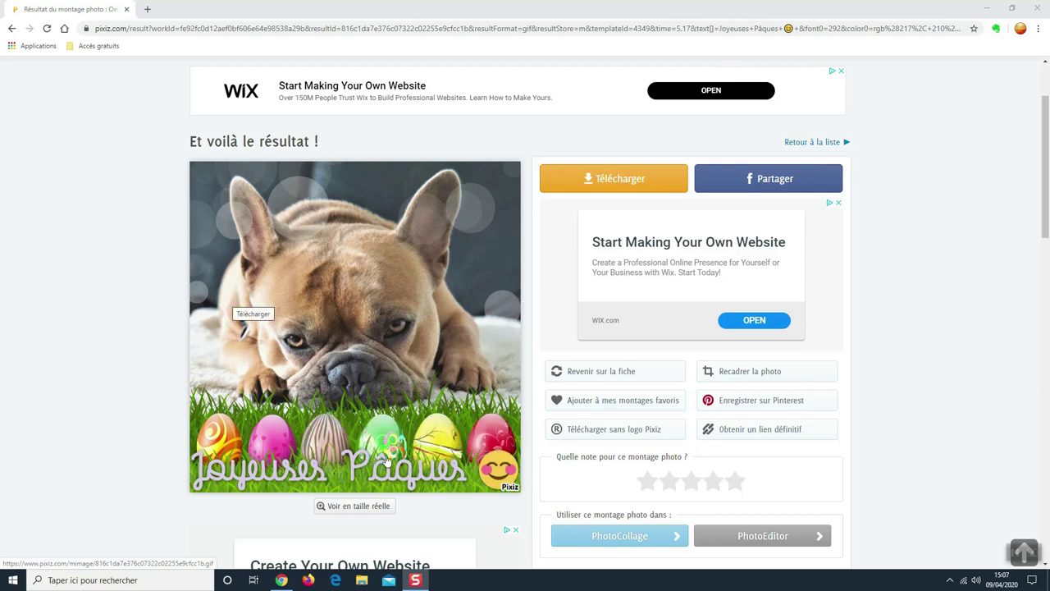
{"action": "left_click", "coordinate": [660, 484]}
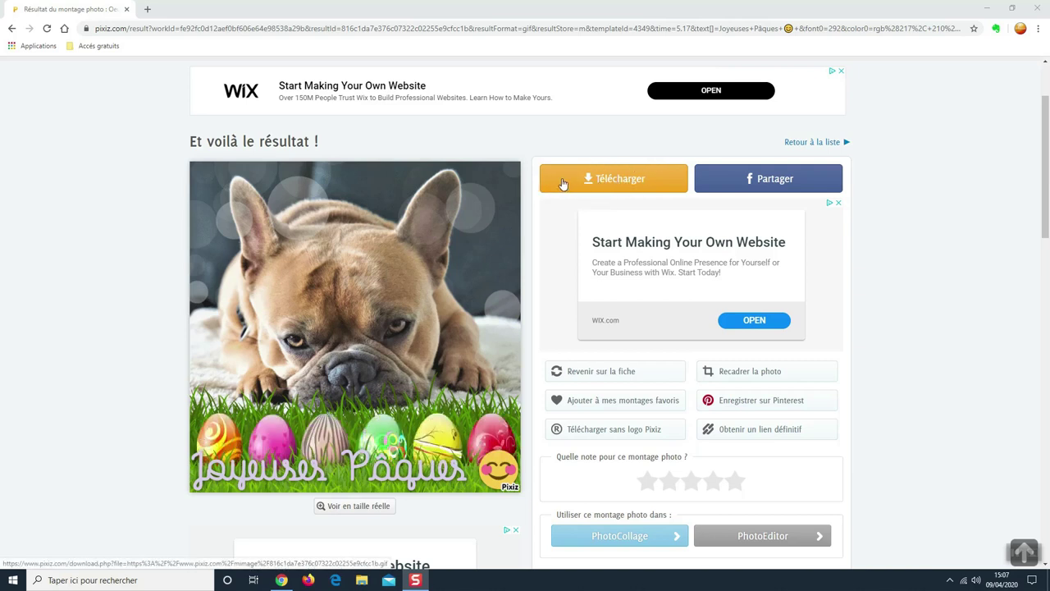
{"action": "left_click", "coordinate": [590, 188]}
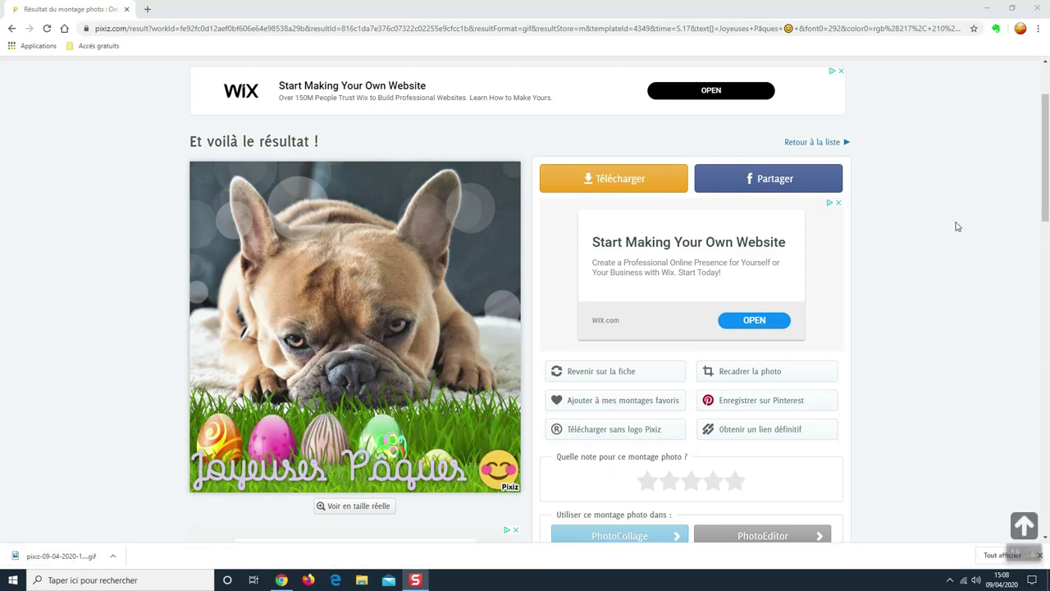
Check the downloaded montage GIF in the computer's Téléchargements folder in File Explorer, and close that window.
{"action": "left_click", "coordinate": [362, 581]}
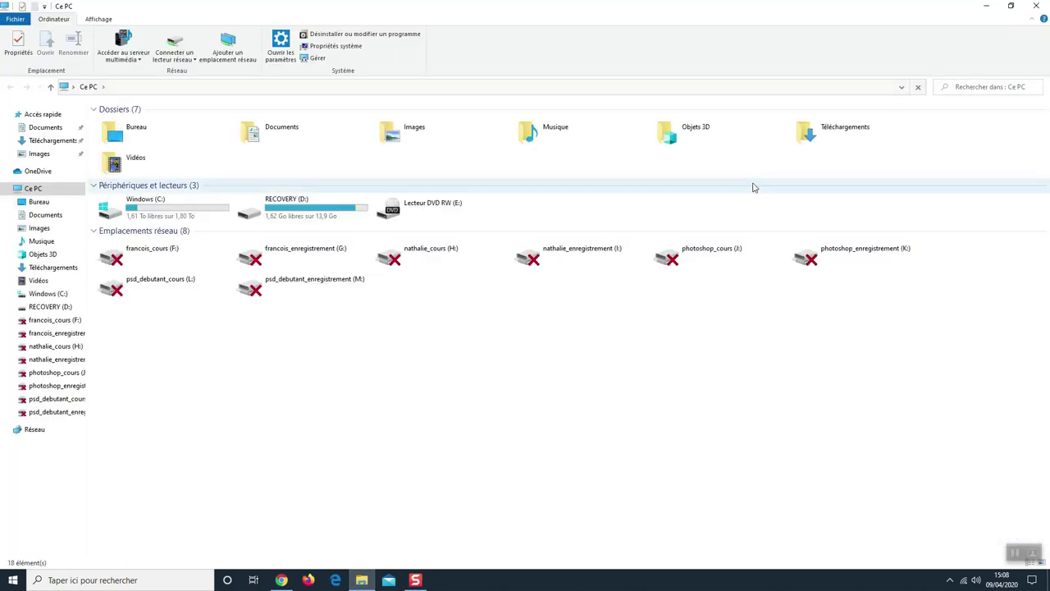
{"action": "double_click", "coordinate": [828, 141]}
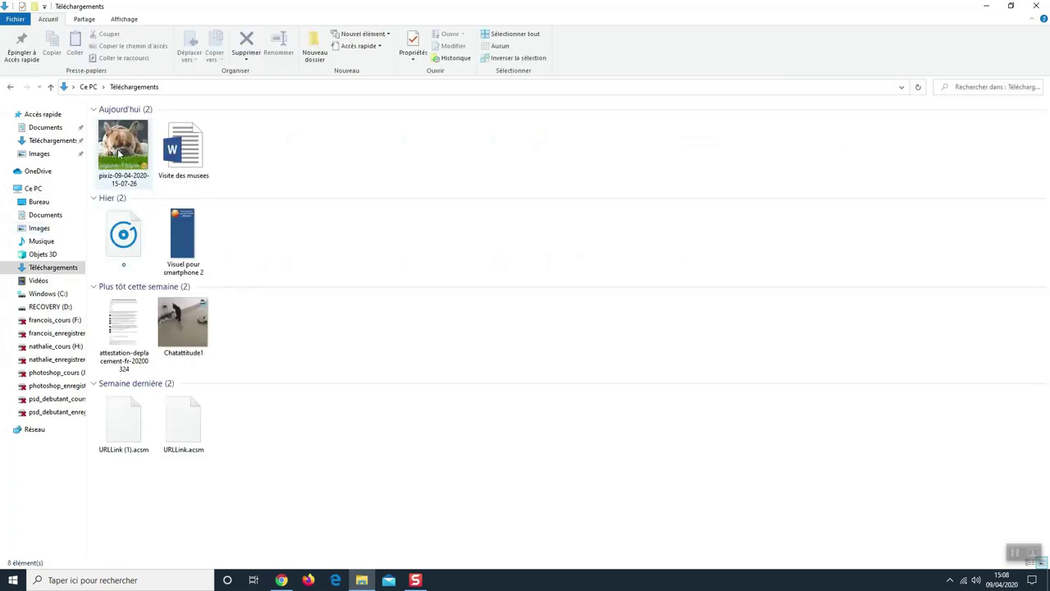
{"action": "mouse_move", "coordinate": [124, 153]}
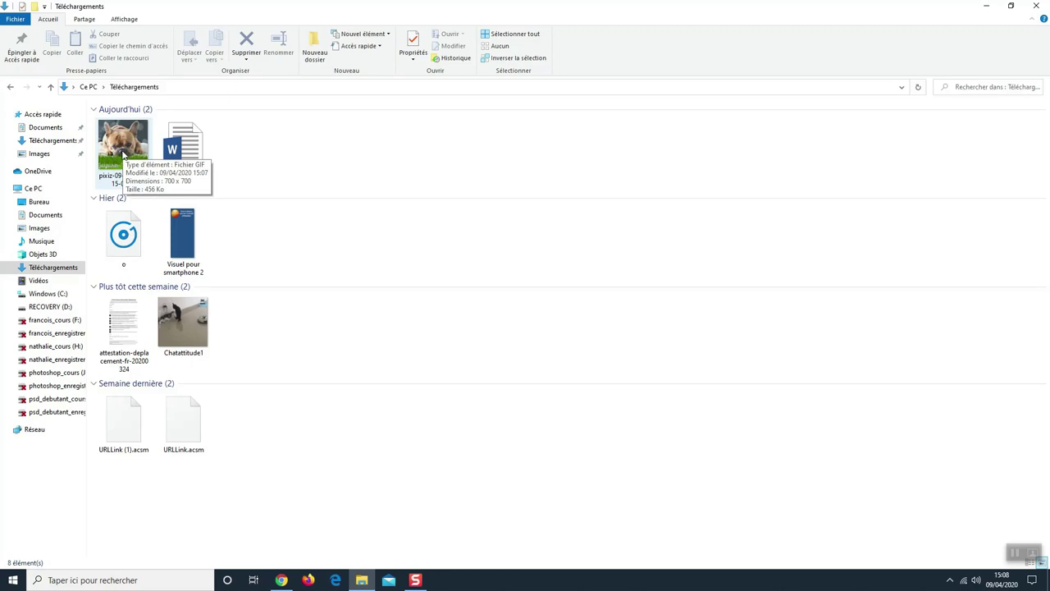
{"action": "left_click", "coordinate": [1037, 6]}
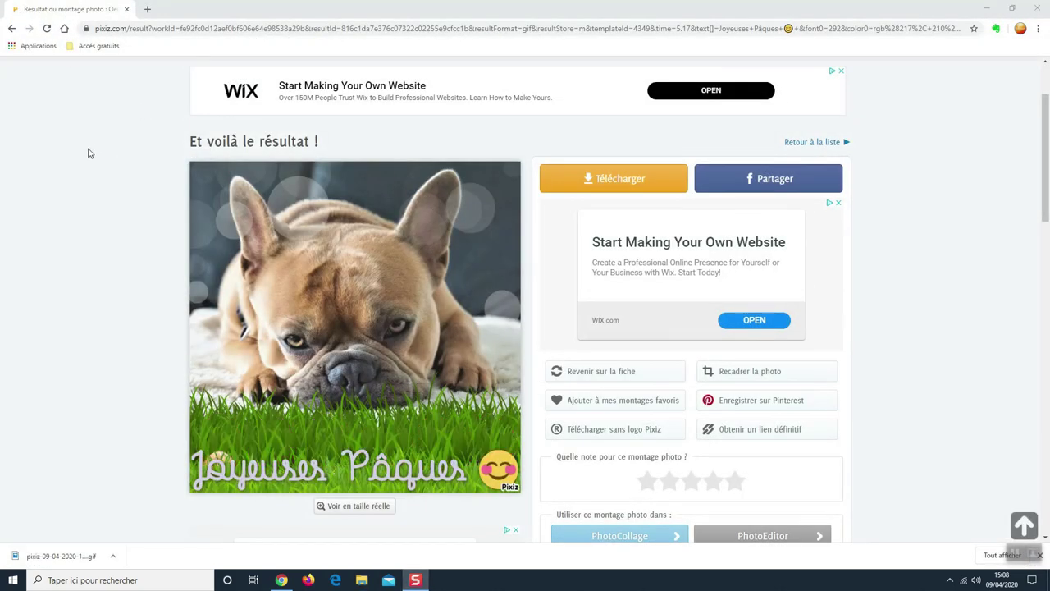
Return to the "pâques" template results and open the "deux Oeufs de Paques" two-photo template.
{"action": "left_click", "coordinate": [12, 29]}
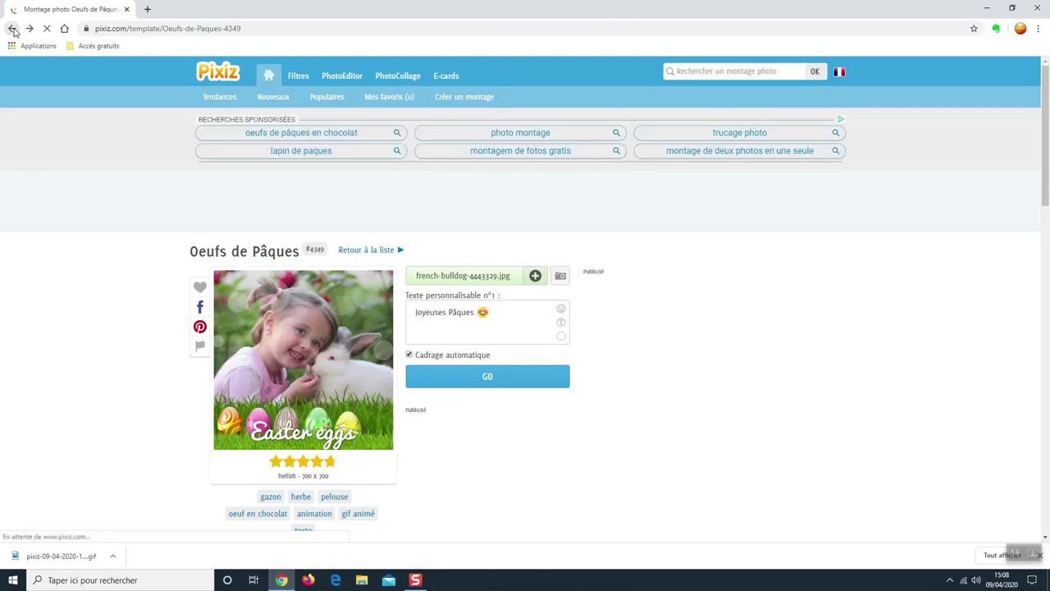
{"action": "left_click", "coordinate": [13, 30]}
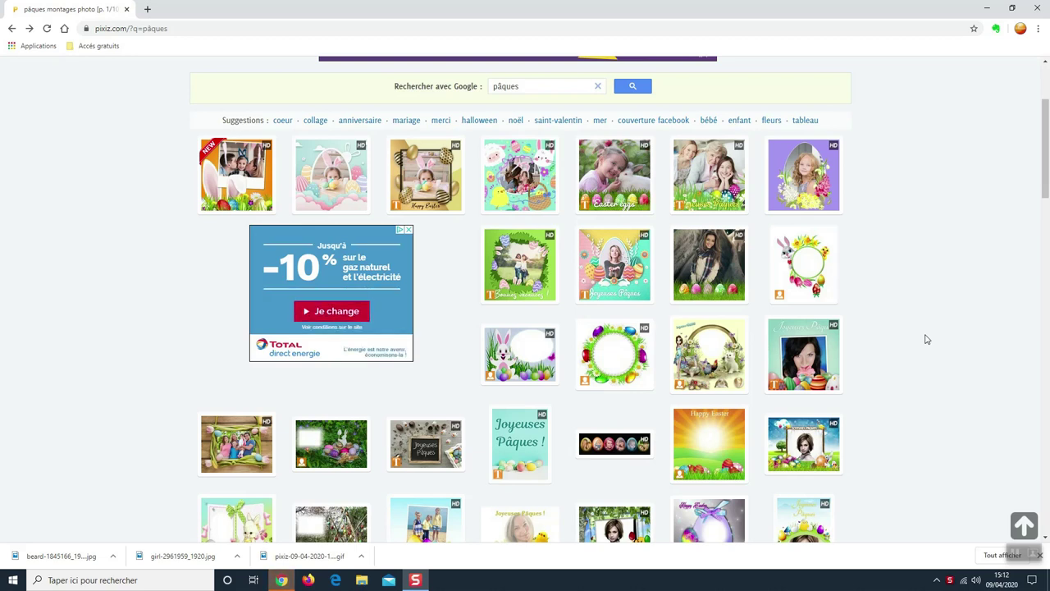
{"action": "scroll", "coordinate": [927, 339], "scroll_direction": "down", "scroll_amount": 3}
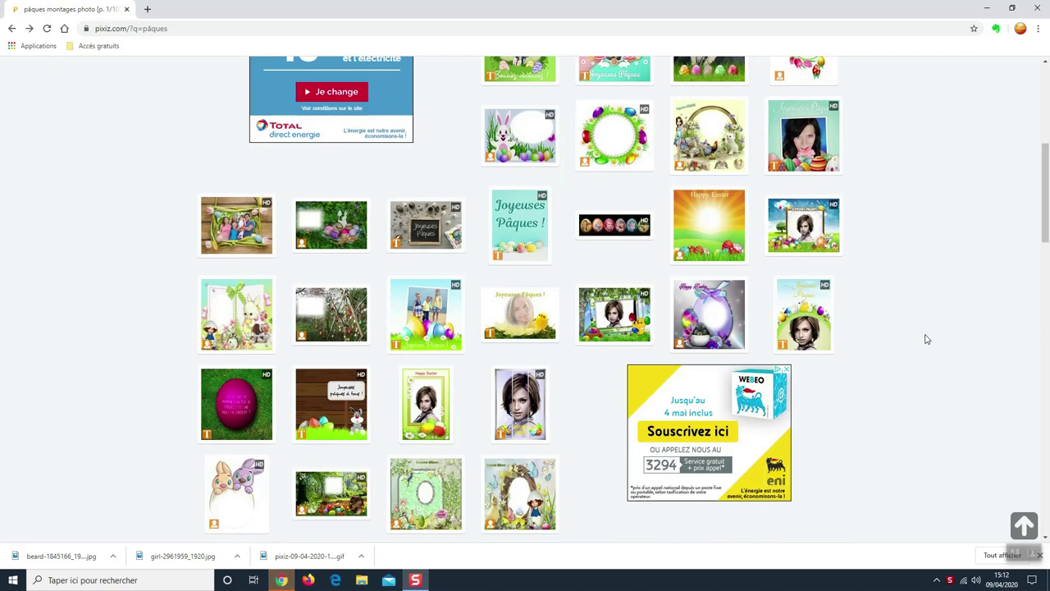
{"action": "scroll", "coordinate": [927, 339], "scroll_direction": "down", "scroll_amount": 3}
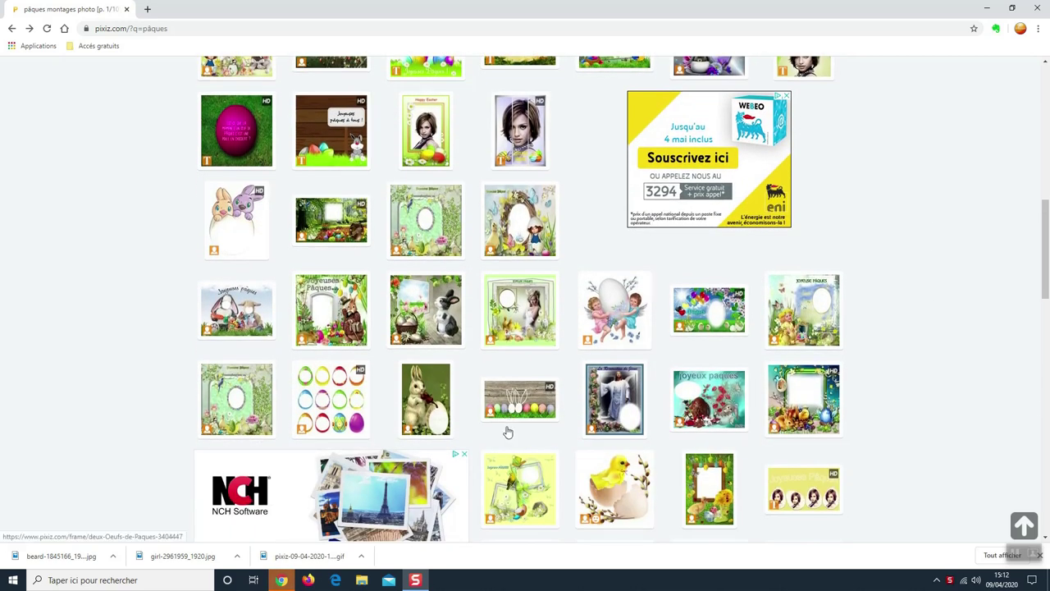
{"action": "mouse_move", "coordinate": [514, 408]}
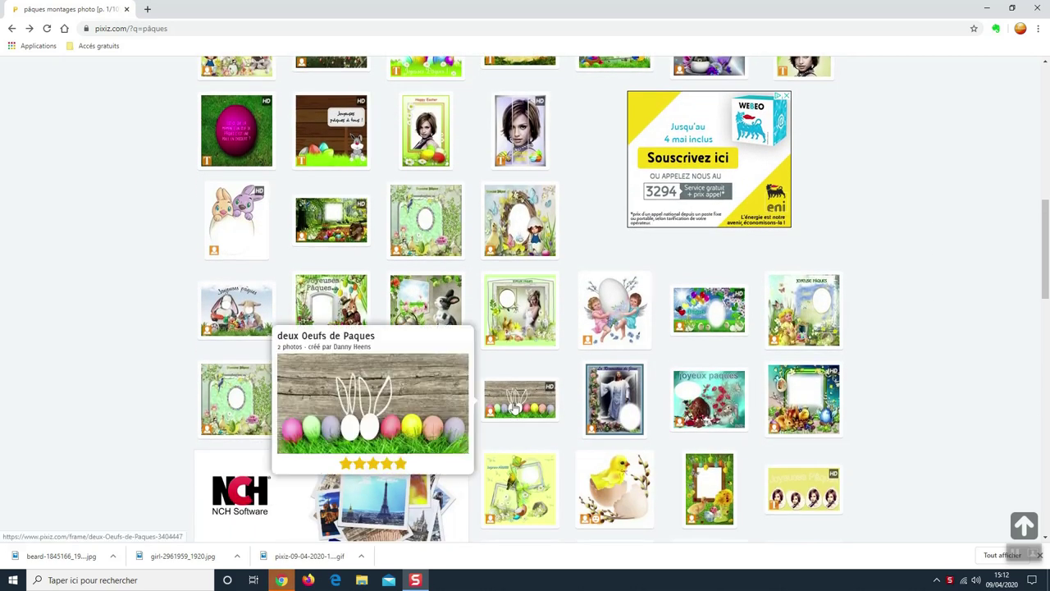
{"action": "left_click", "coordinate": [515, 408]}
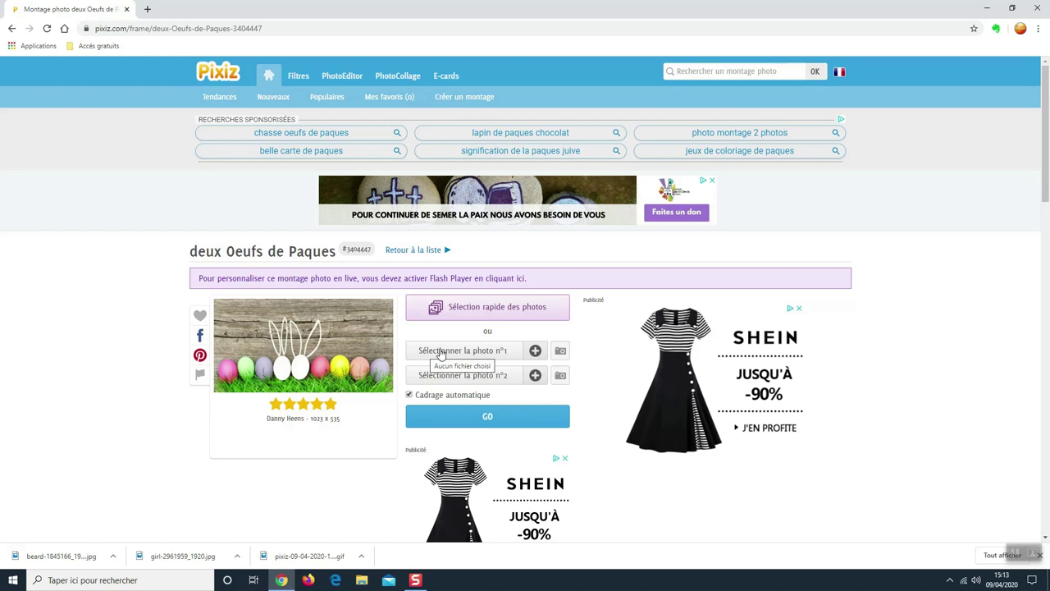
Load girl-2961959_1920 as photo 1 and beard-1845166_1920 as photo 2 from the Téléchargements folder.
{"action": "left_click", "coordinate": [440, 351]}
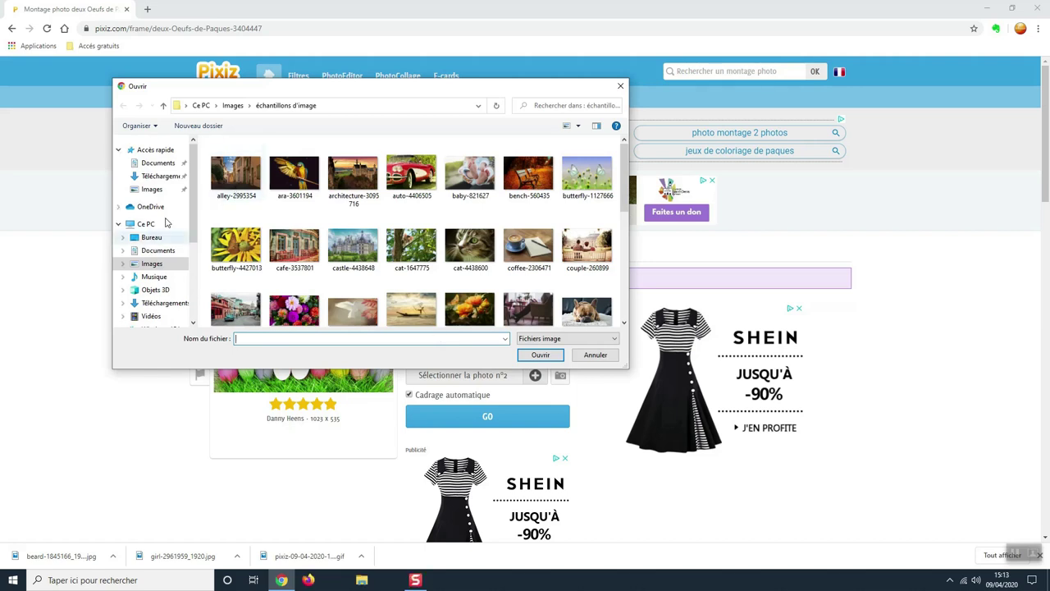
{"action": "left_click", "coordinate": [163, 176]}
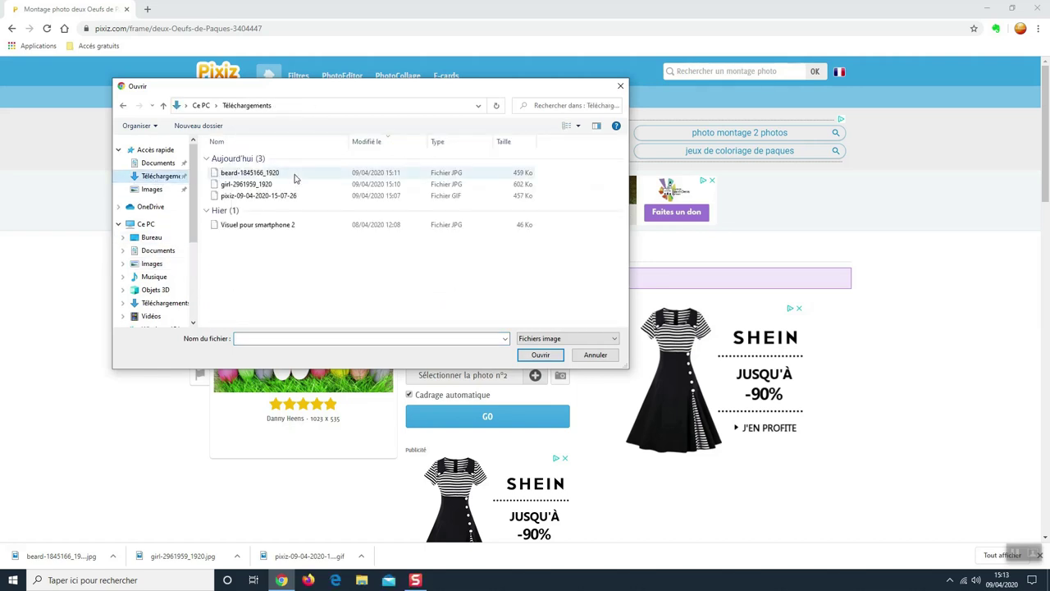
{"action": "double_click", "coordinate": [261, 185]}
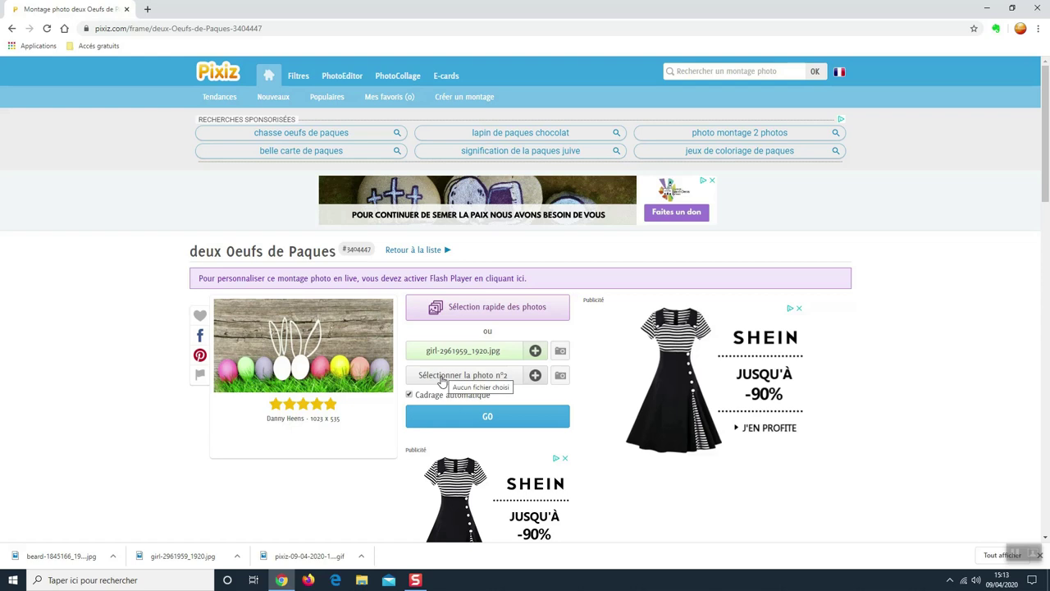
{"action": "left_click", "coordinate": [442, 377]}
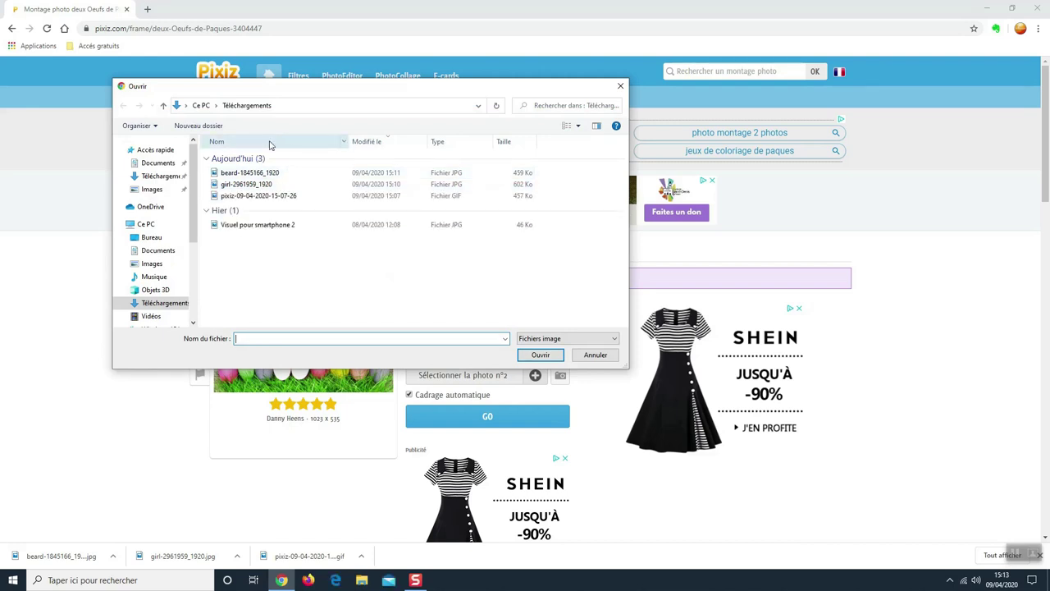
{"action": "double_click", "coordinate": [258, 173]}
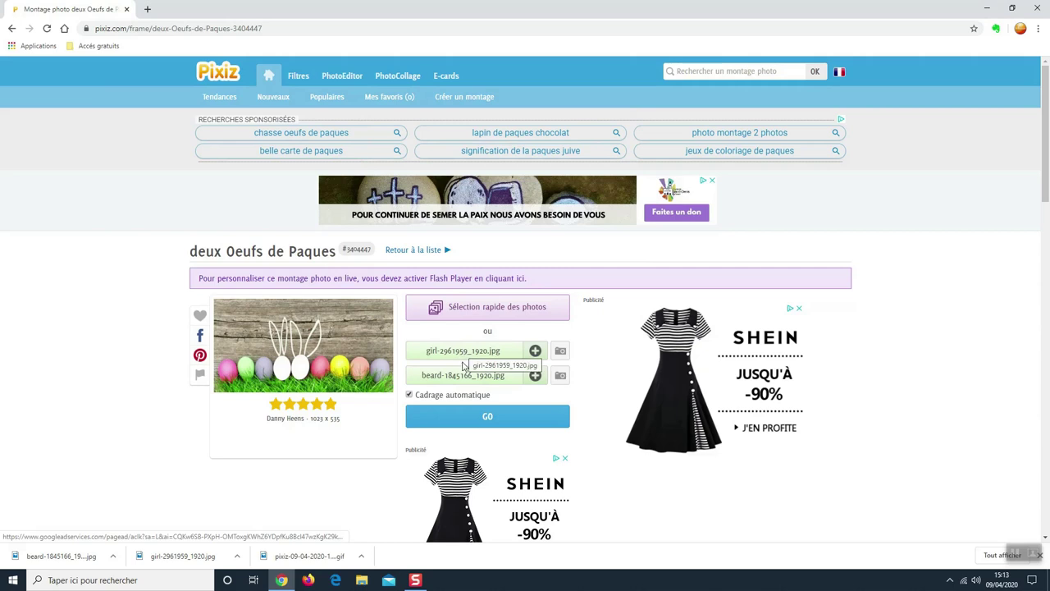
Generate the two-egg montage, view the result at full size, and close the enlarged view.
{"action": "left_click", "coordinate": [487, 418]}
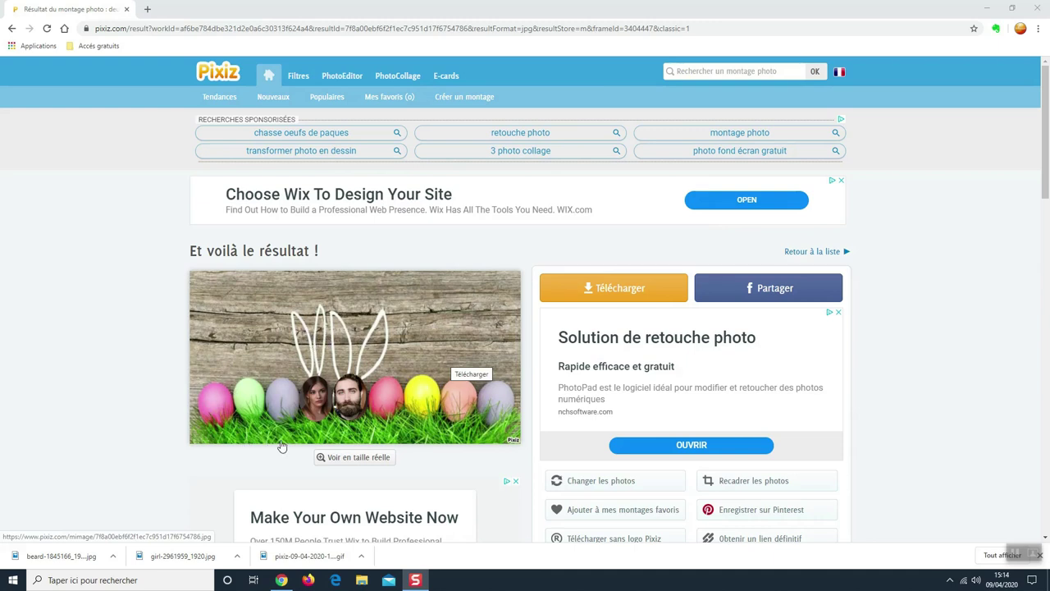
{"action": "left_click", "coordinate": [348, 459]}
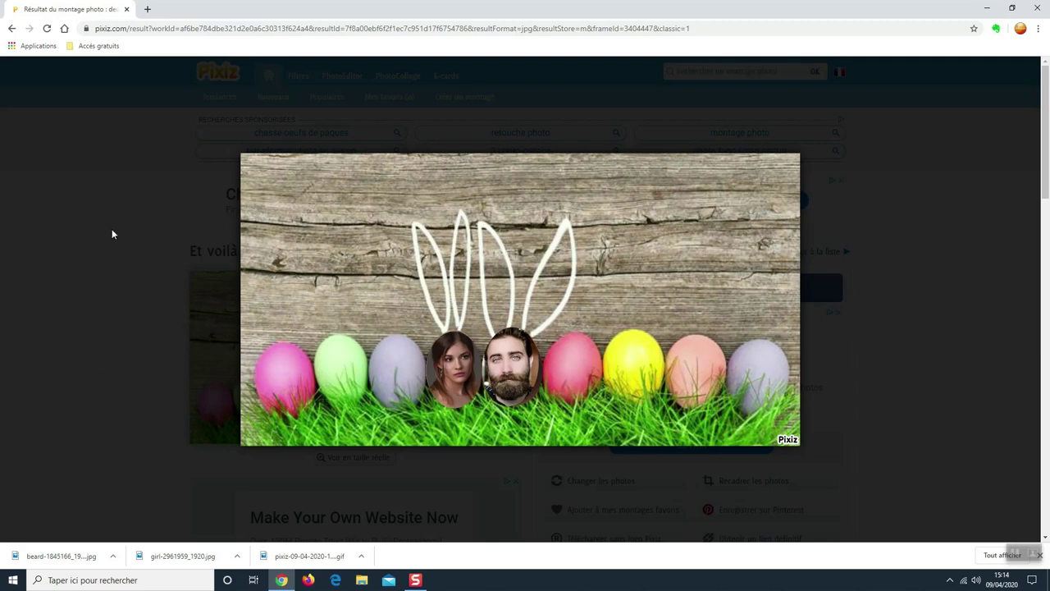
{"action": "left_click", "coordinate": [94, 331]}
Recrop the montage's first photo tightly around the woman's face, centring the frame on it, and apply the crop.
{"action": "scroll", "coordinate": [901, 482], "scroll_direction": "down", "scroll_amount": 1}
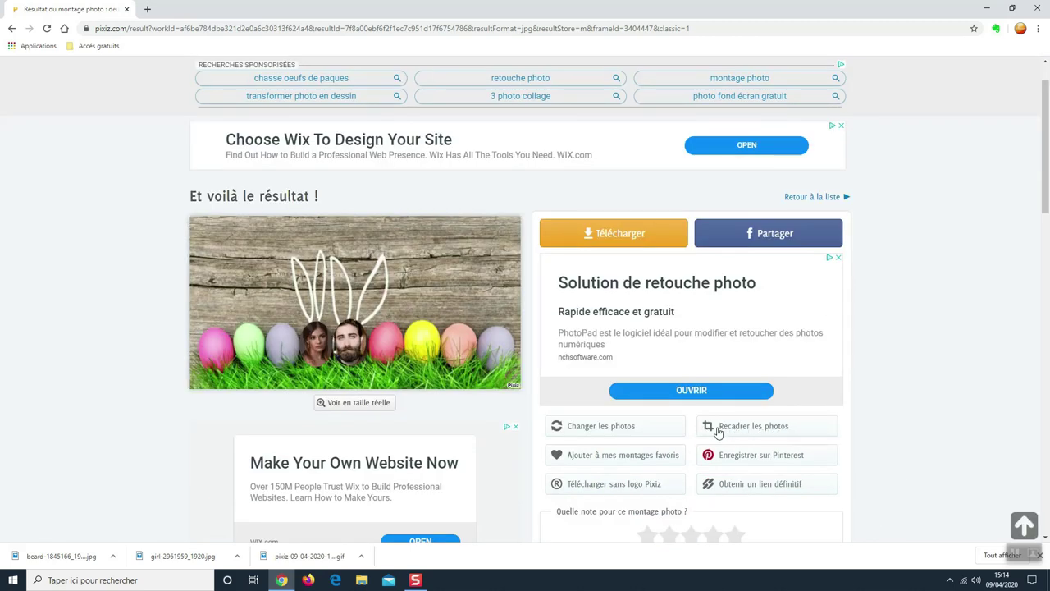
{"action": "left_click", "coordinate": [764, 429]}
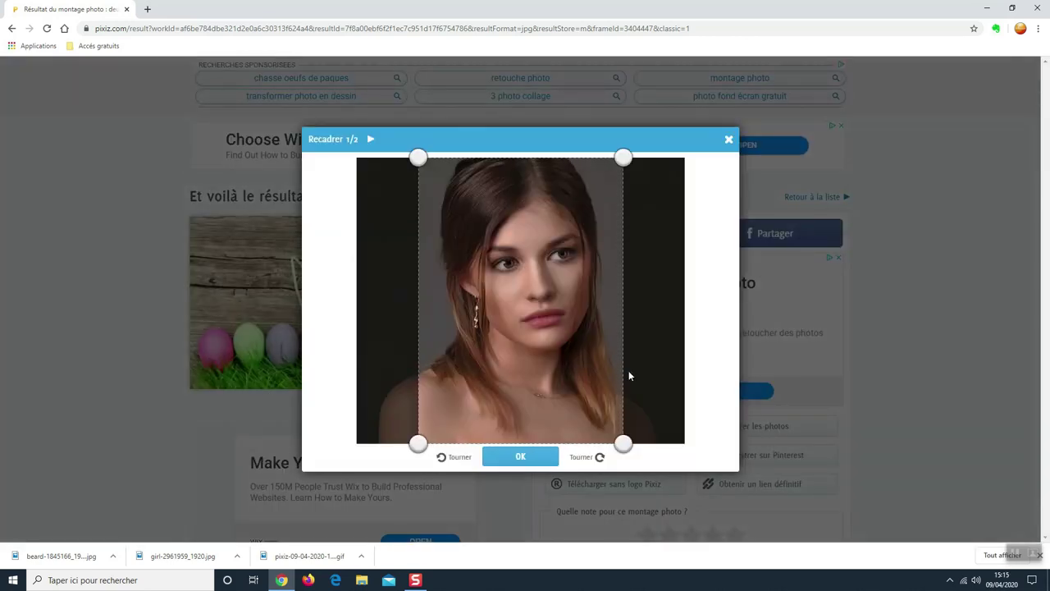
{"action": "left_click_drag", "start_coordinate": [623, 444], "coordinate": [570, 370]}
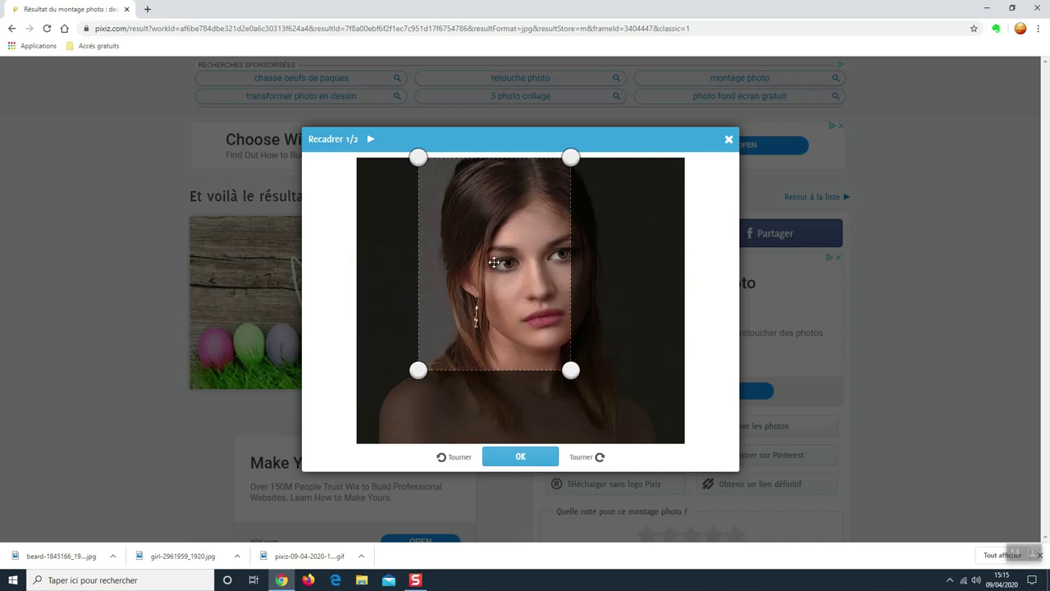
{"action": "left_click_drag", "start_coordinate": [494, 262], "coordinate": [519, 257]}
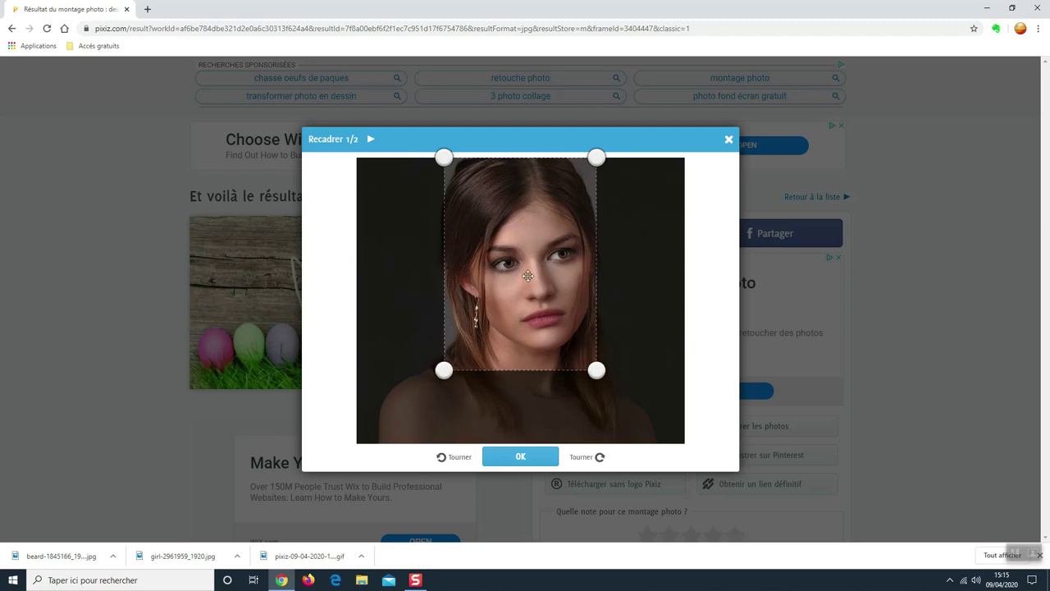
{"action": "left_click_drag", "start_coordinate": [593, 362], "coordinate": [585, 348]}
{"action": "left_click_drag", "start_coordinate": [548, 287], "coordinate": [560, 285]}
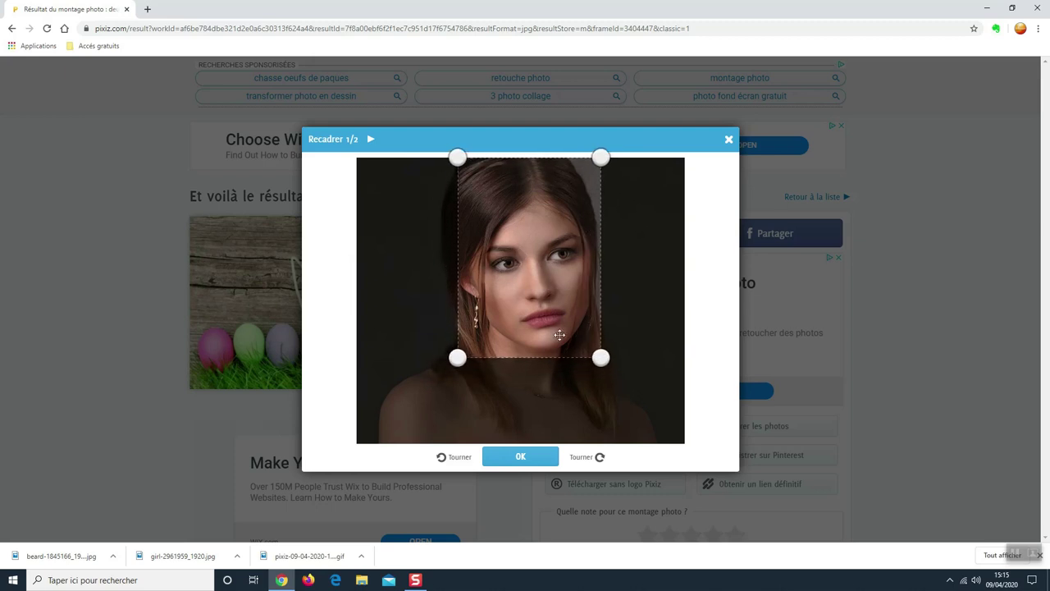
{"action": "left_click_drag", "start_coordinate": [537, 320], "coordinate": [533, 320]}
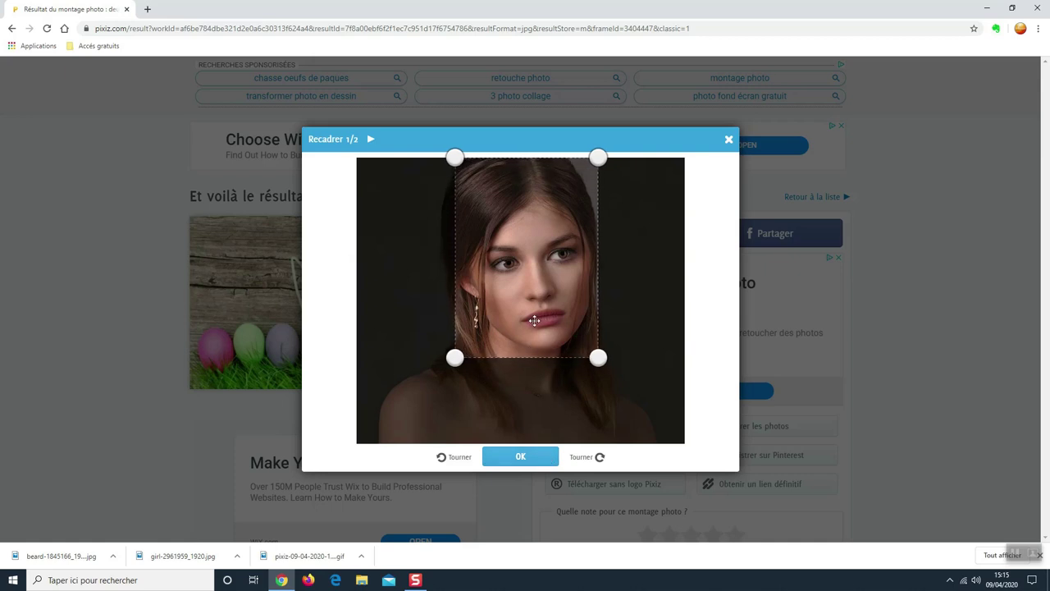
{"action": "left_click", "coordinate": [526, 457]}
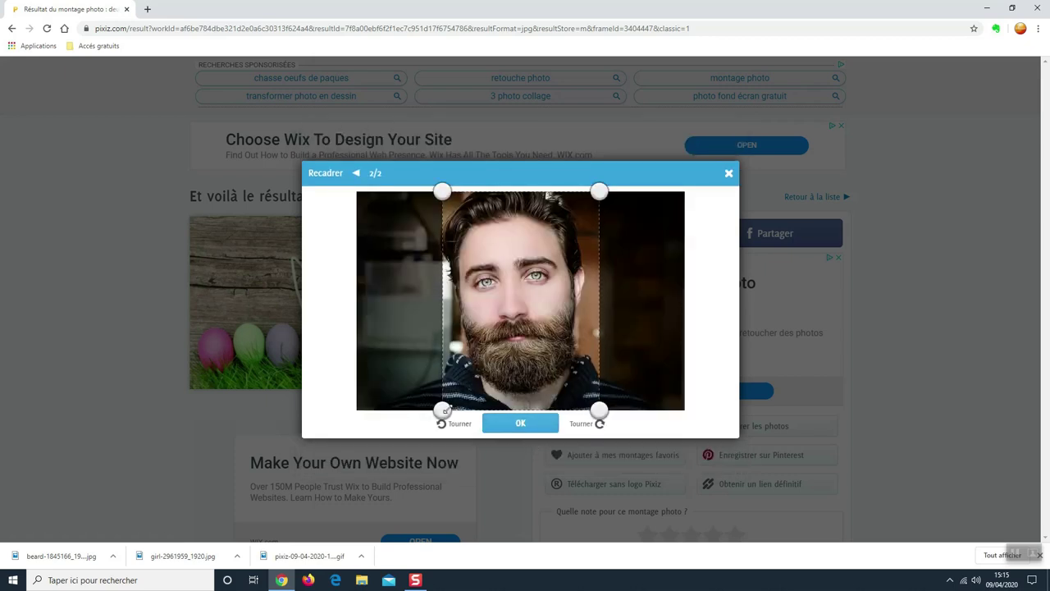
Recrop the second photo closely around the bearded man's face, apply it, and download the updated montage.
{"action": "left_click_drag", "start_coordinate": [444, 410], "coordinate": [460, 386]}
{"action": "left_click_drag", "start_coordinate": [460, 329], "coordinate": [514, 332]}
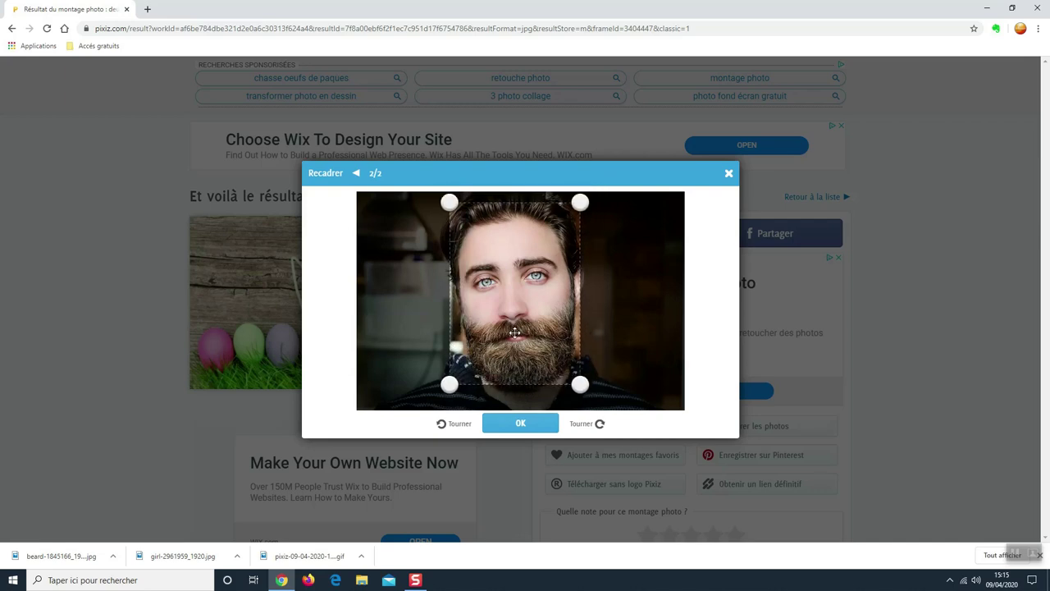
{"action": "left_click", "coordinate": [530, 432]}
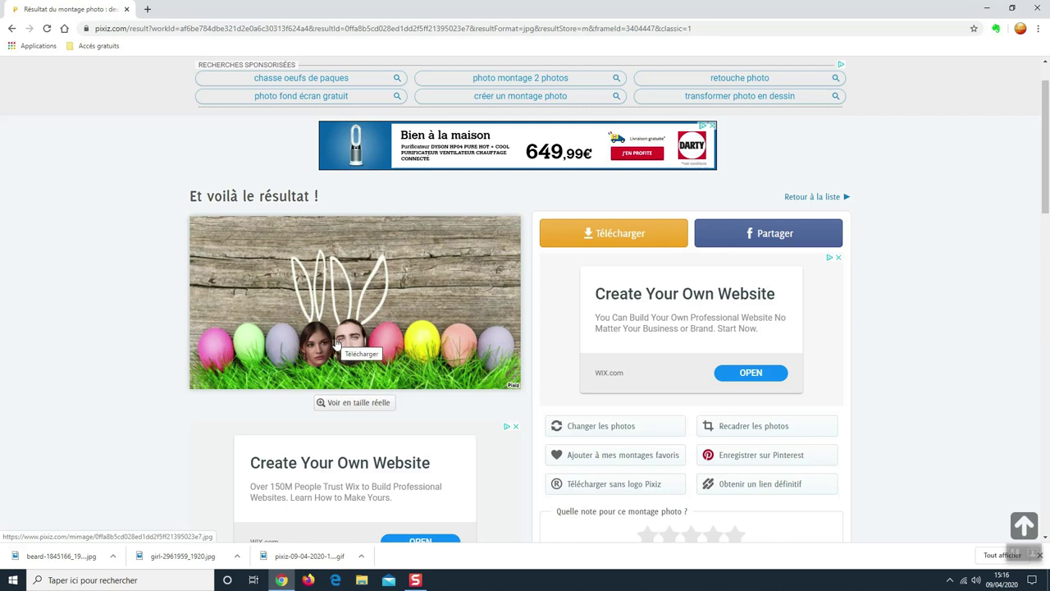
{"action": "left_click", "coordinate": [604, 241]}
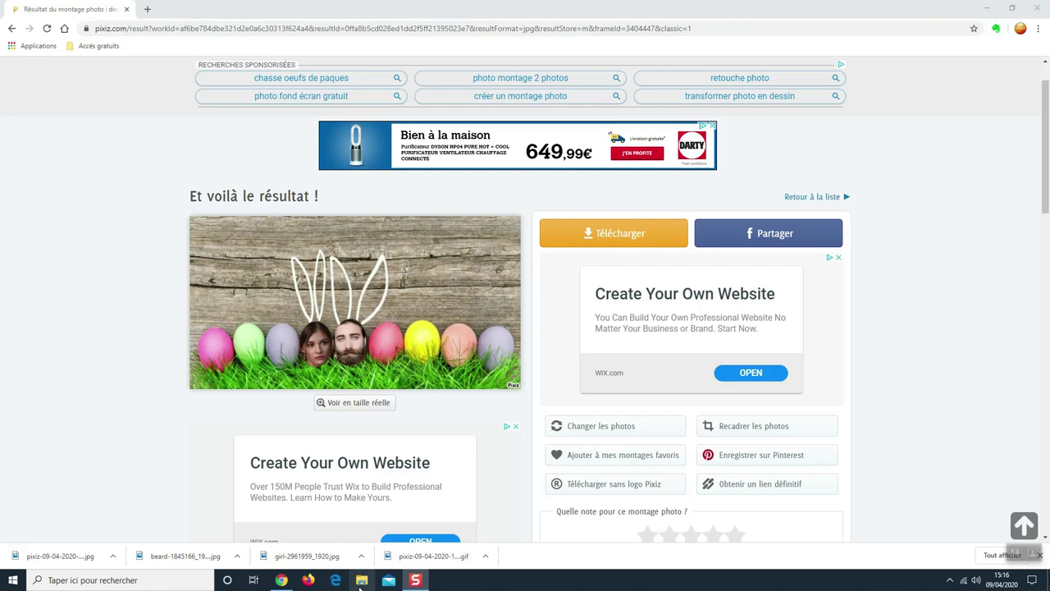
Check the downloaded montage in the Téléchargements folder in File Explorer, and minimise both the Explorer and browser windows.
{"action": "left_click", "coordinate": [361, 581]}
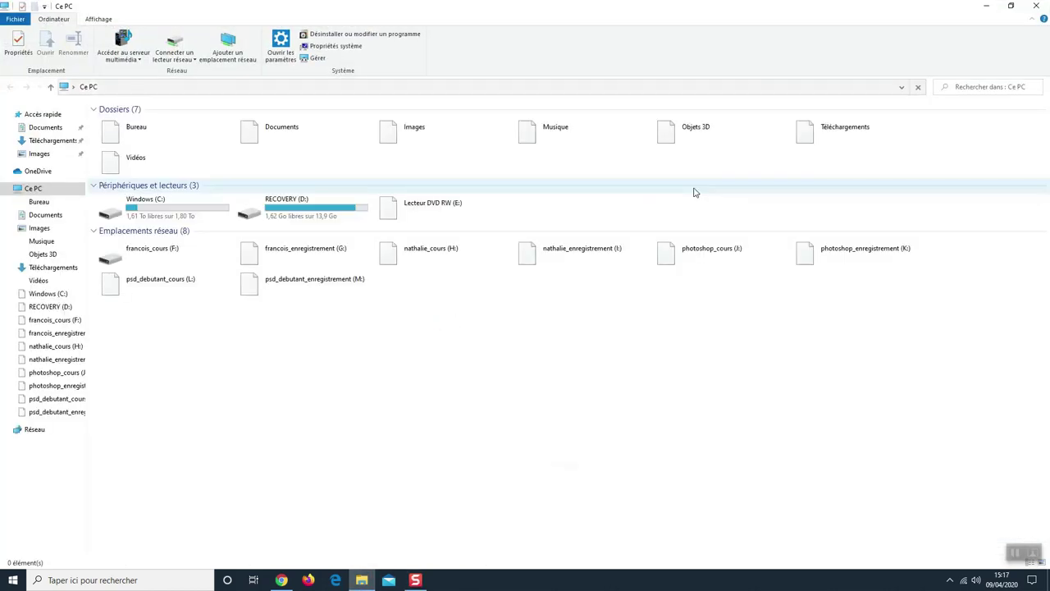
{"action": "left_click", "coordinate": [818, 135]}
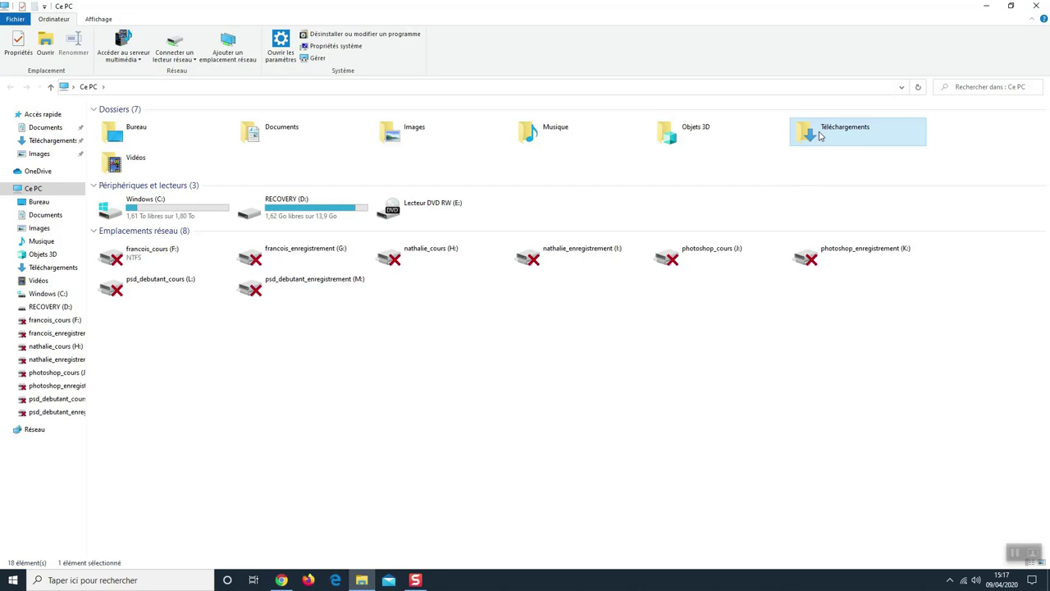
{"action": "double_click", "coordinate": [819, 135]}
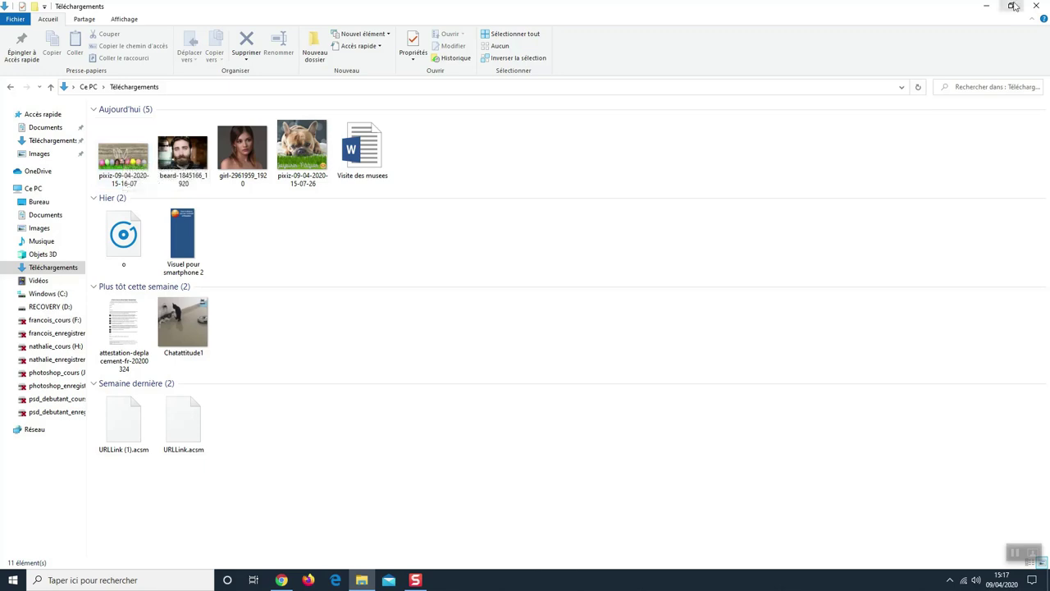
{"action": "left_click", "coordinate": [987, 6]}
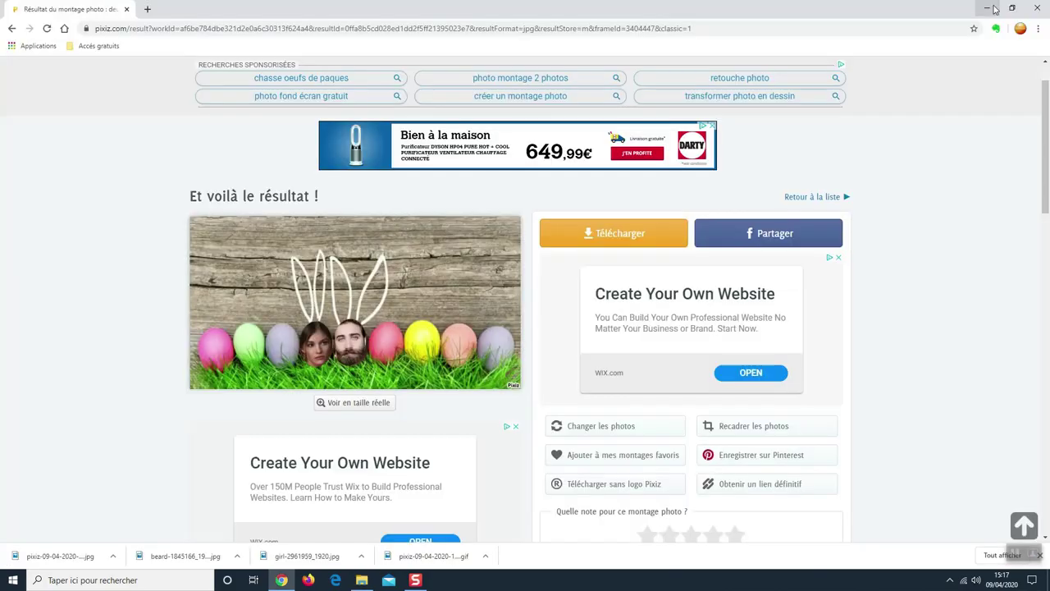
{"action": "left_click", "coordinate": [988, 7]}
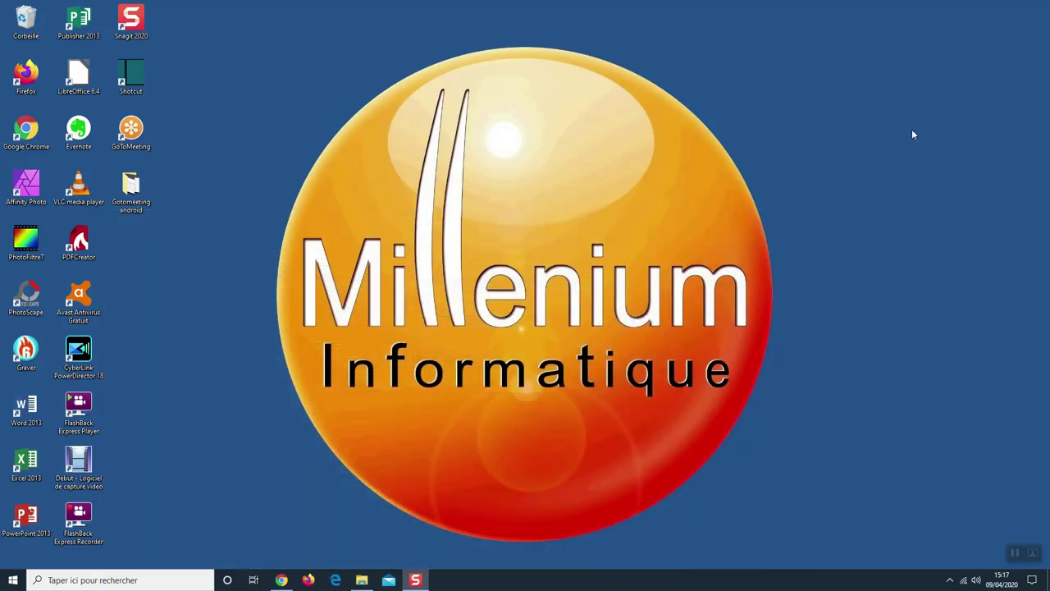